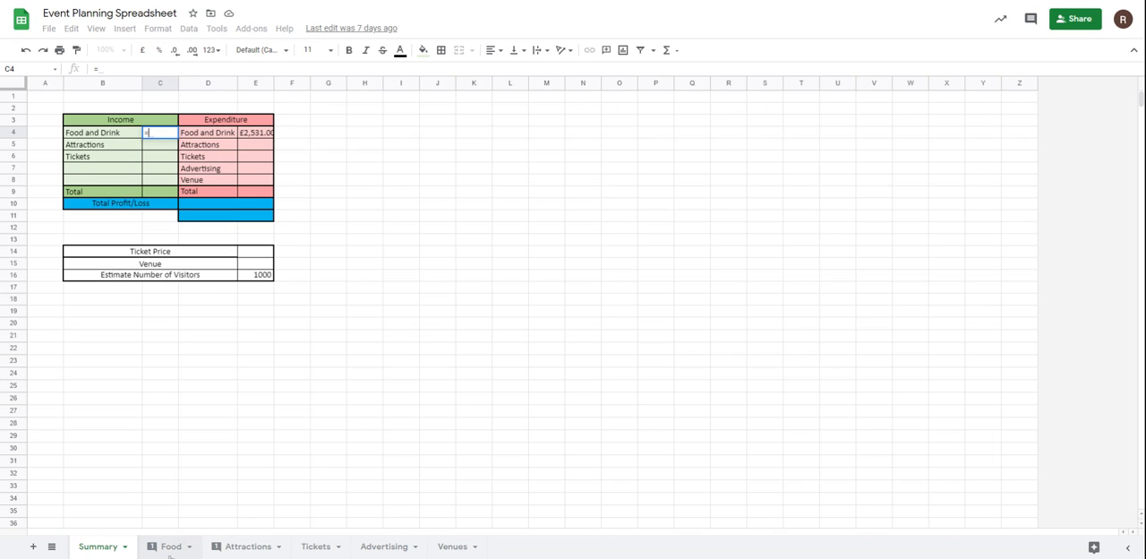
# Link the Food and Drink income cell C4 on the Summary sheet to the income total cell with =Food!I11.
pyautogui.click(170, 547)
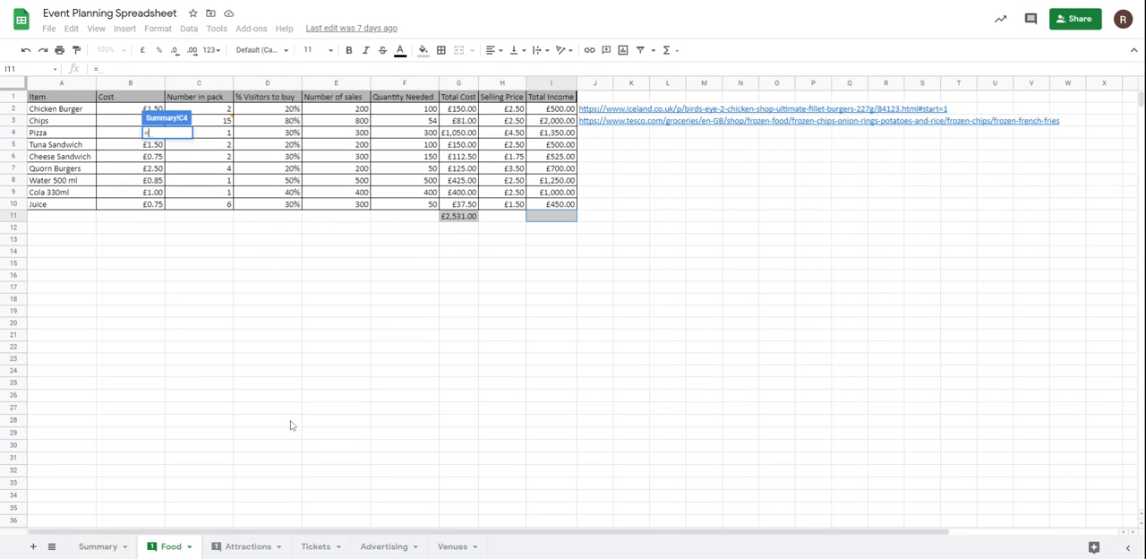
pyautogui.click(466, 222)
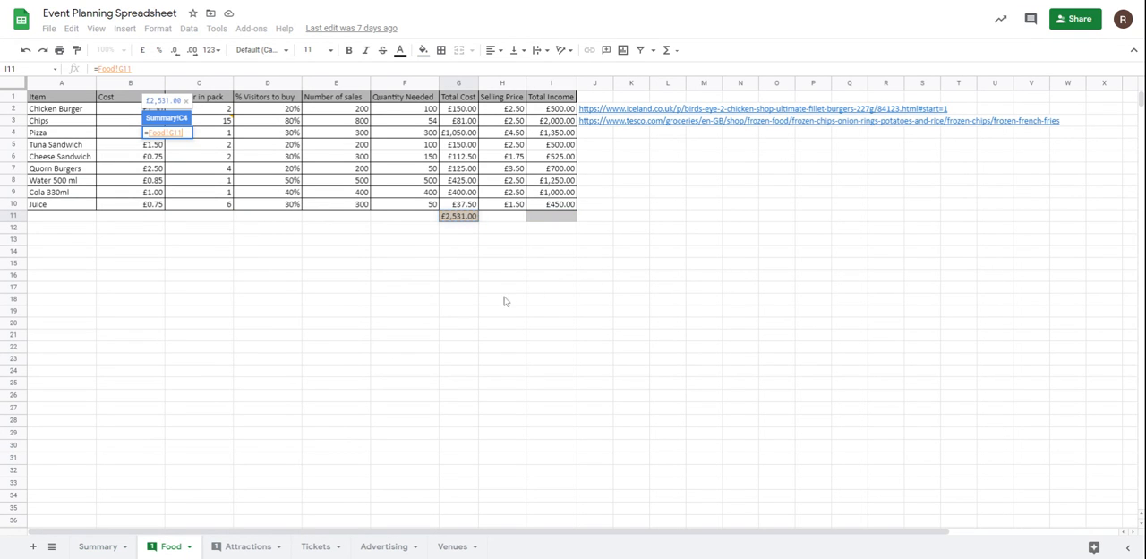
pyautogui.click(98, 547)
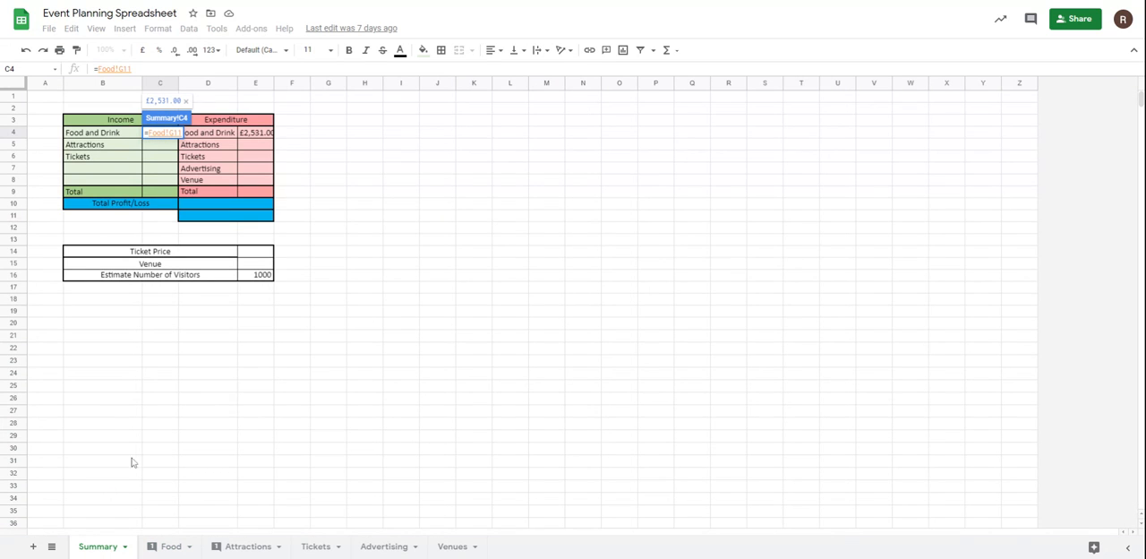
pyautogui.click(177, 548)
pyautogui.click(553, 218)
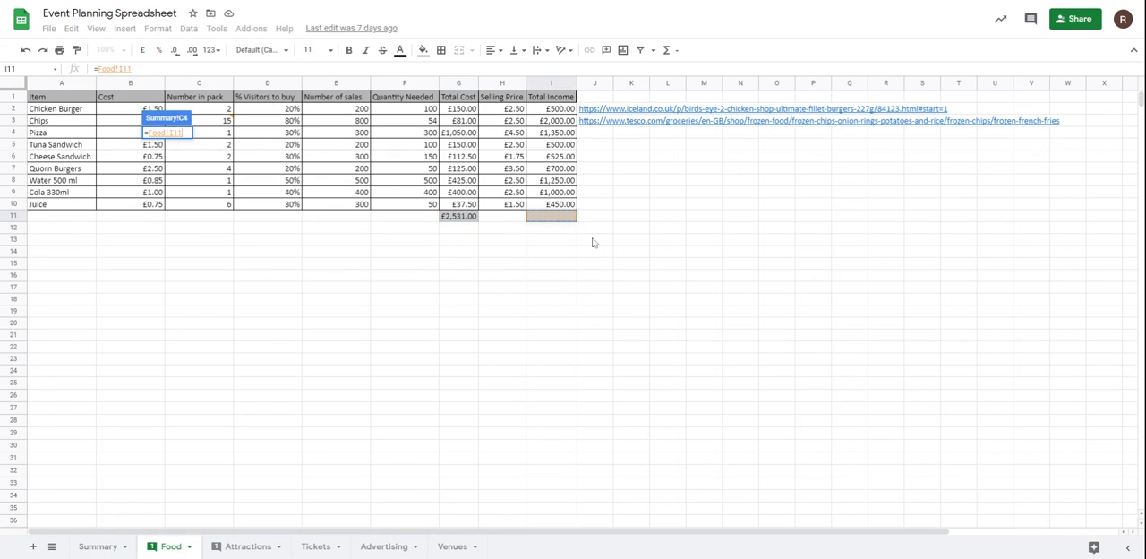
pyautogui.press('Return')
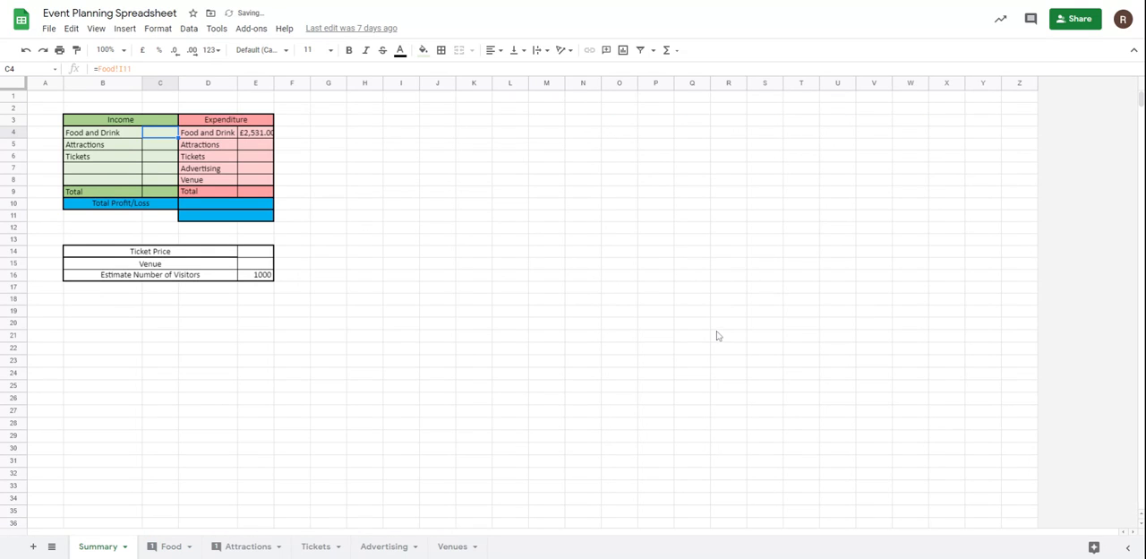
# Link the Attractions income cell C5 on the Summary sheet to the income total cell with =Attractions!H9.
pyautogui.click(162, 149)
pyautogui.write('=')
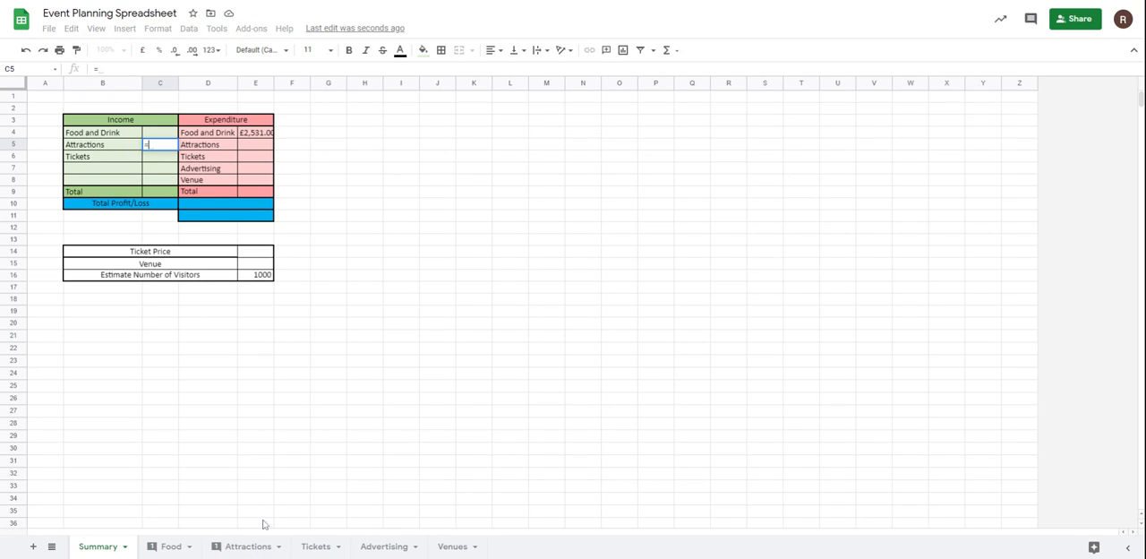
pyautogui.click(260, 546)
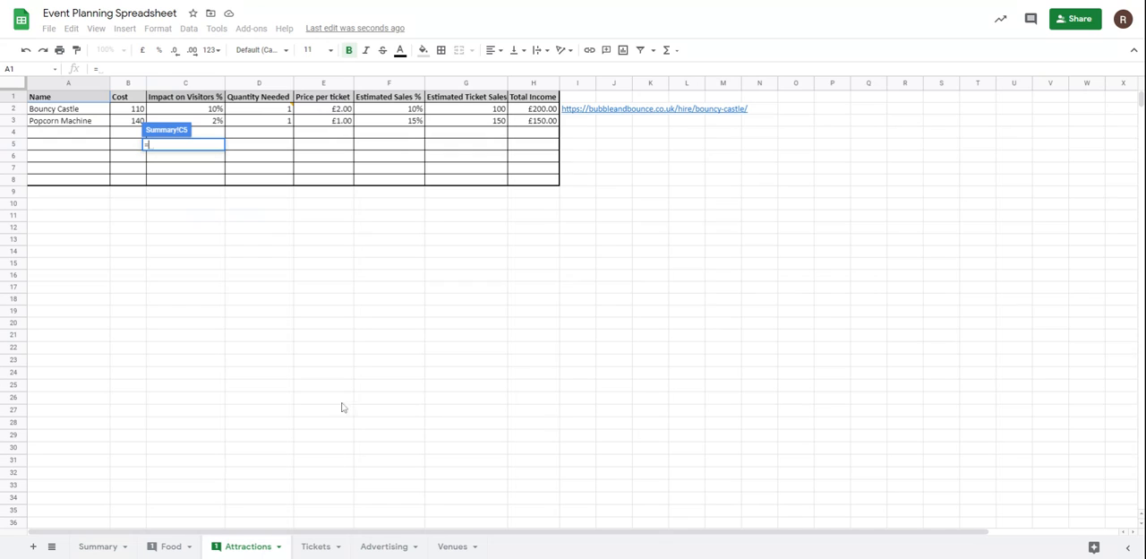
pyautogui.click(542, 194)
pyautogui.press('Return')
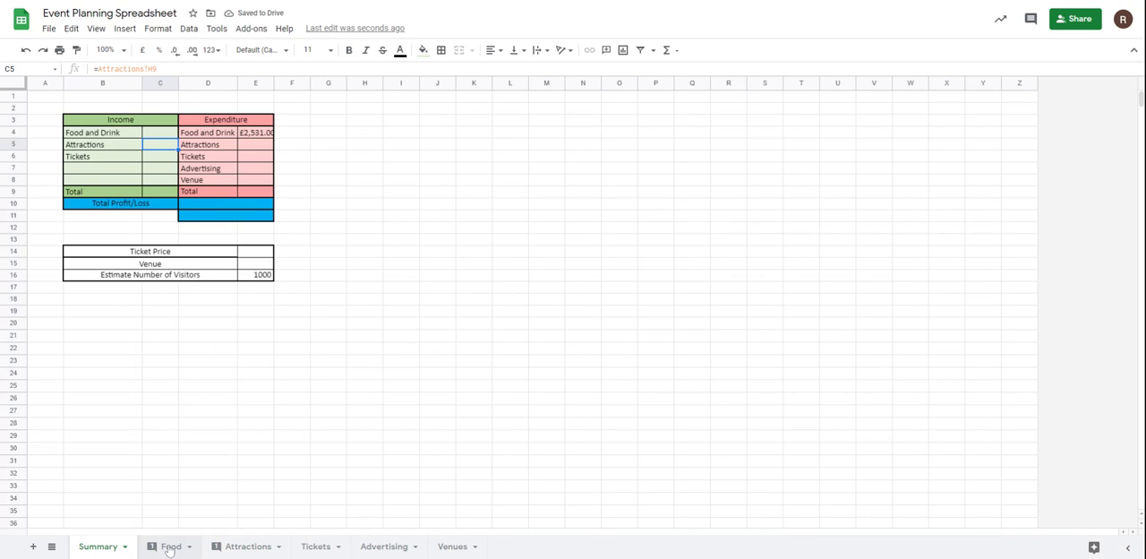
# Link the Tickets income cell C6 on the Summary sheet to the Total Income cell with =Tickets!B3.
pyautogui.click(169, 547)
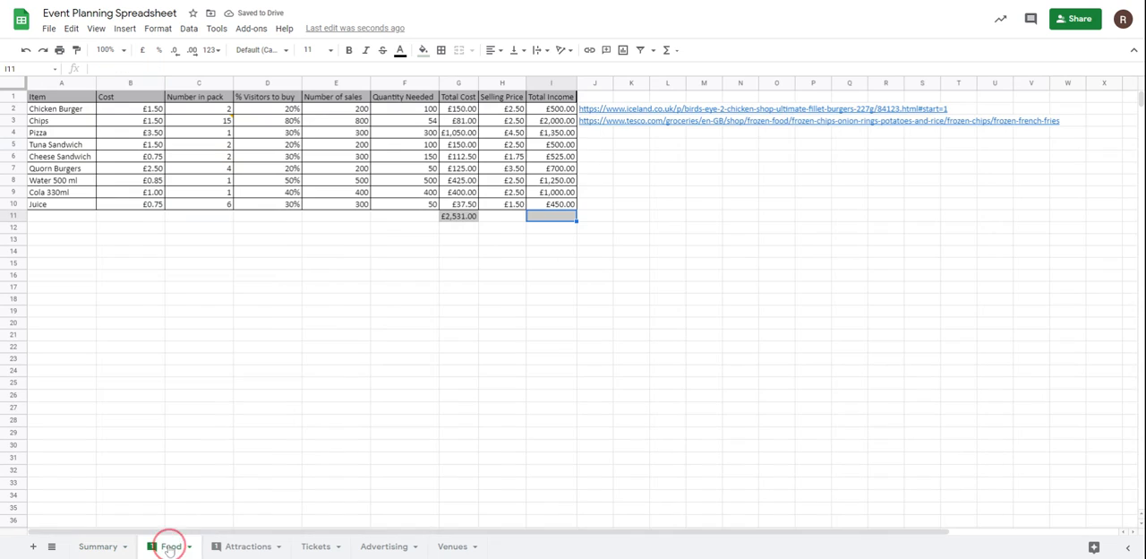
pyautogui.click(98, 546)
pyautogui.click(158, 159)
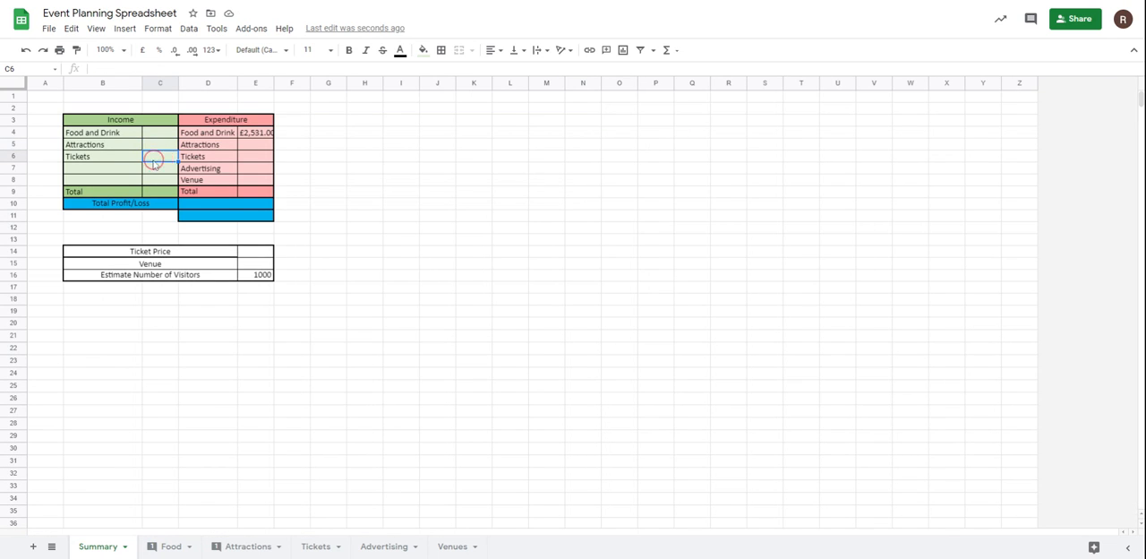
pyautogui.write('=')
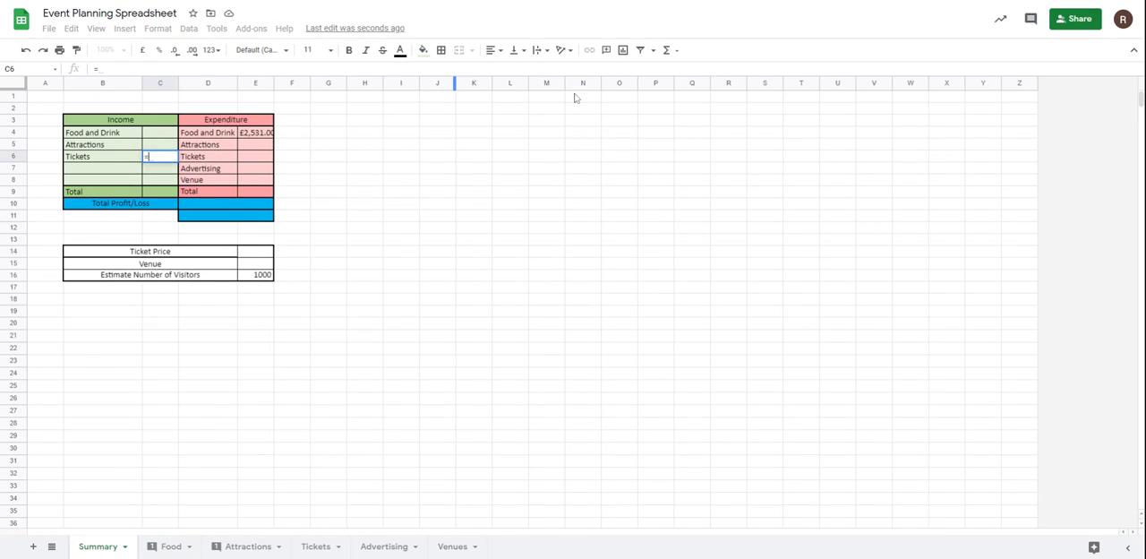
pyautogui.click(335, 546)
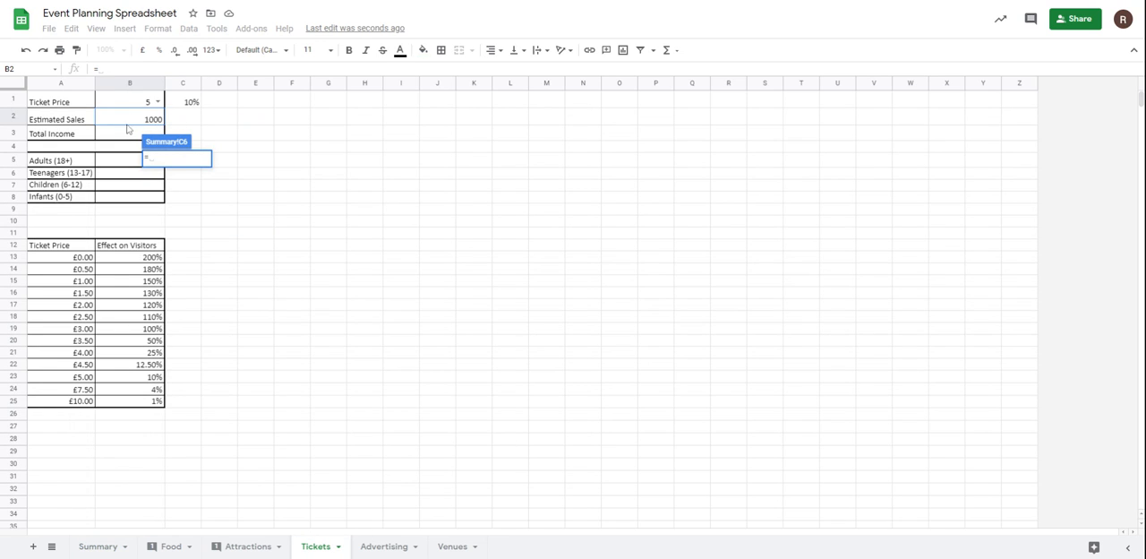
pyautogui.click(125, 133)
pyautogui.press('Return')
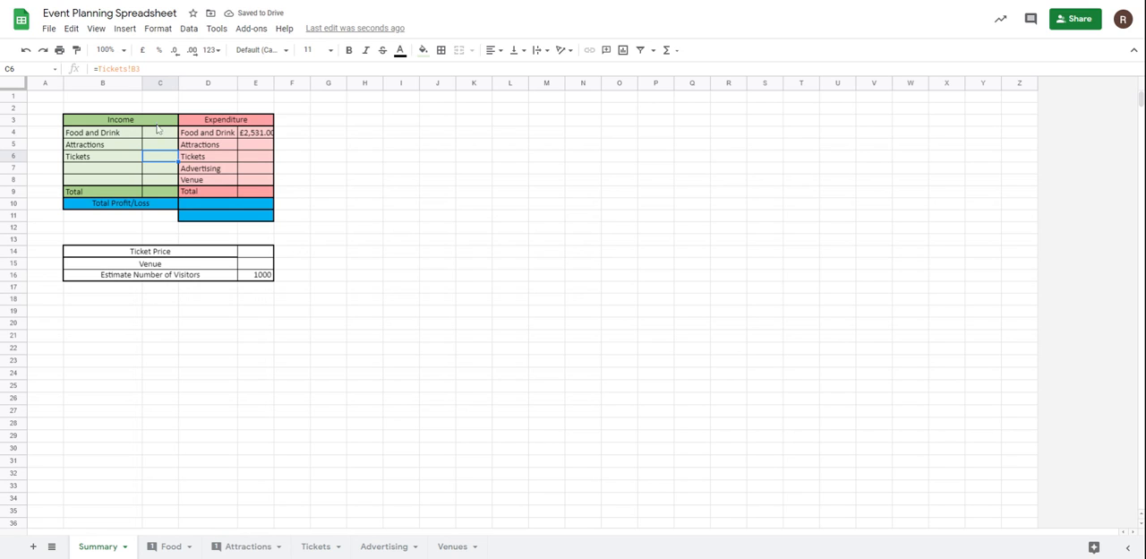
# Total the Total Income column on the Food sheet by summing I2:I10 in cell I11.
pyautogui.moveTo(158, 135); pyautogui.dragTo(159, 156)
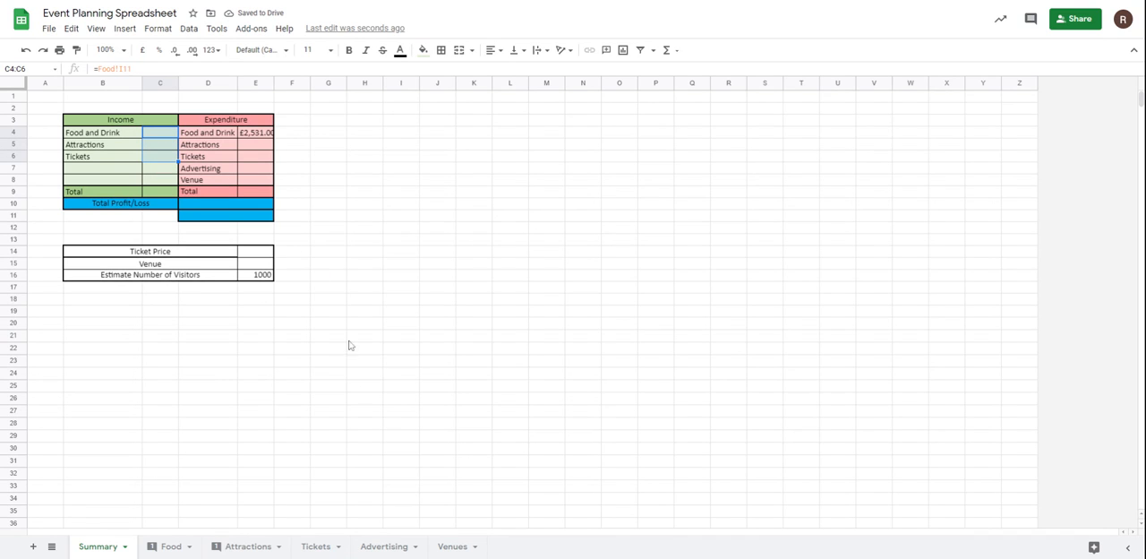
pyautogui.click(170, 547)
pyautogui.click(559, 218)
pyautogui.moveTo(570, 109); pyautogui.dragTo(568, 208)
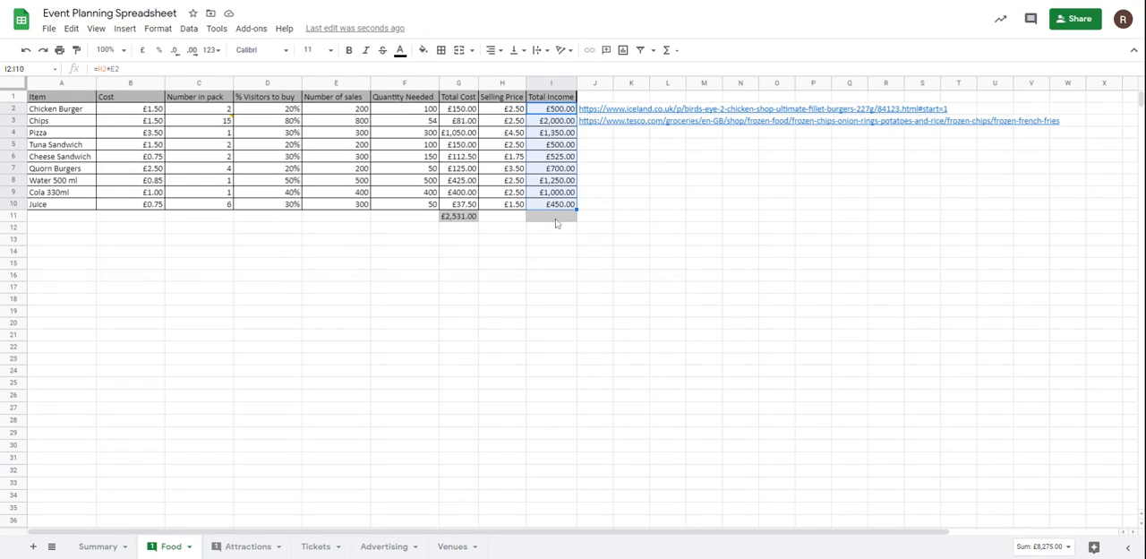
pyautogui.click(555, 219)
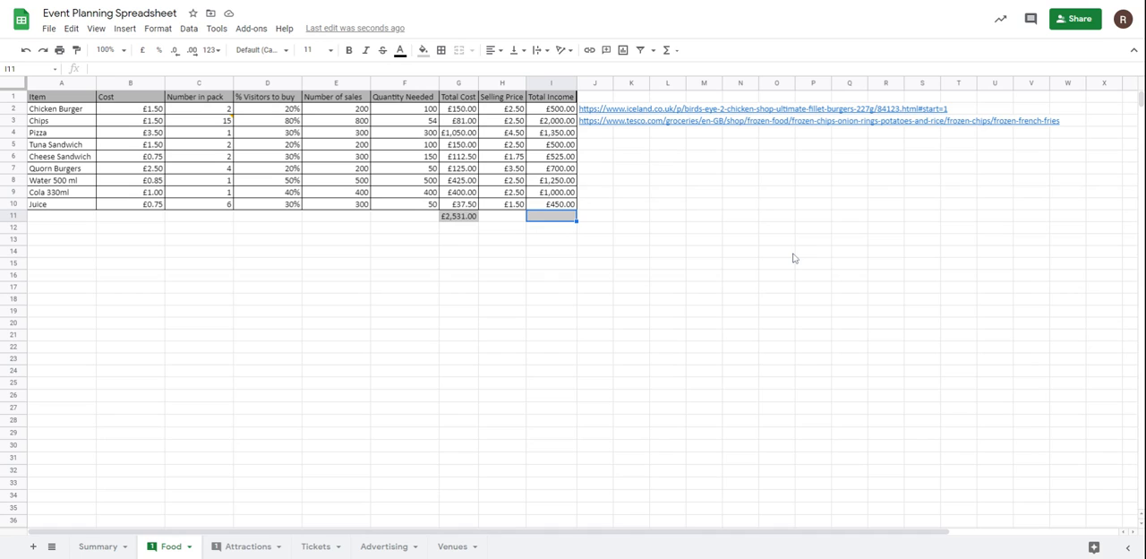
pyautogui.write('=sum(')
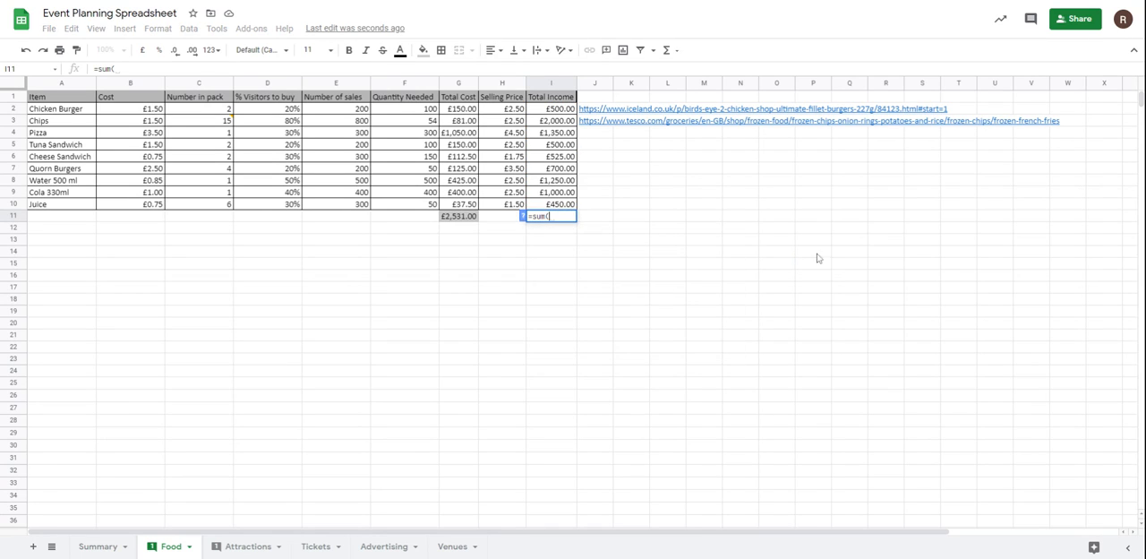
pyautogui.moveTo(569, 108); pyautogui.dragTo(564, 204)
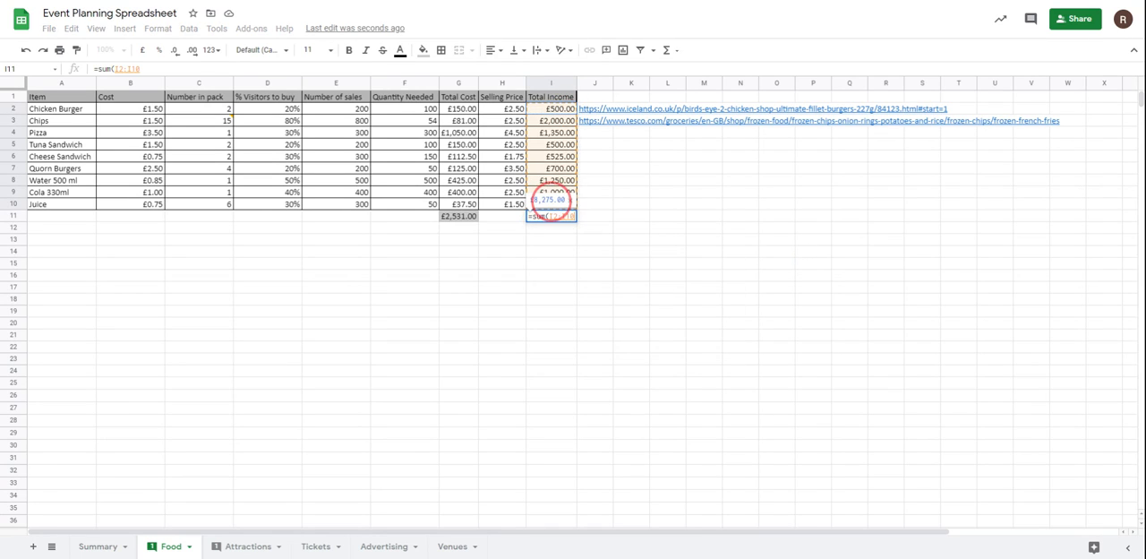
pyautogui.press('Return')
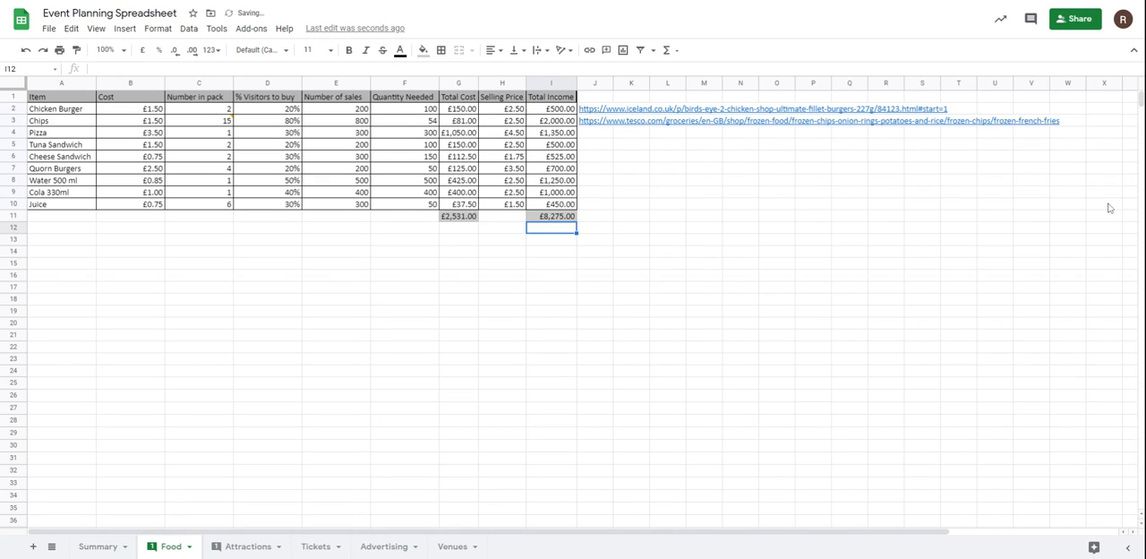
# Widen column C slightly on the Summary sheet so the income amounts fit.
pyautogui.click(98, 546)
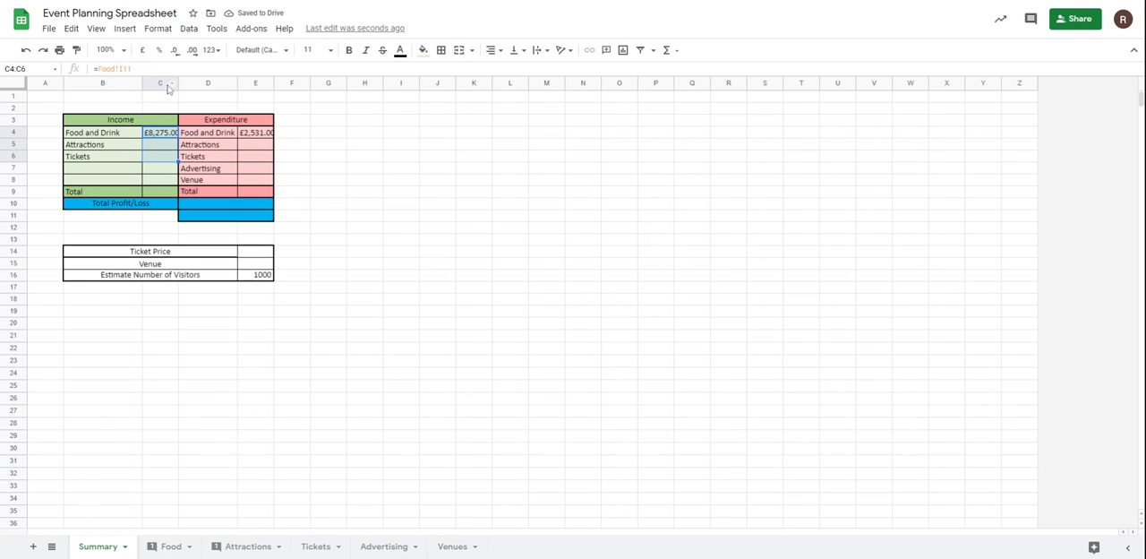
pyautogui.moveTo(178, 83); pyautogui.dragTo(183, 82)
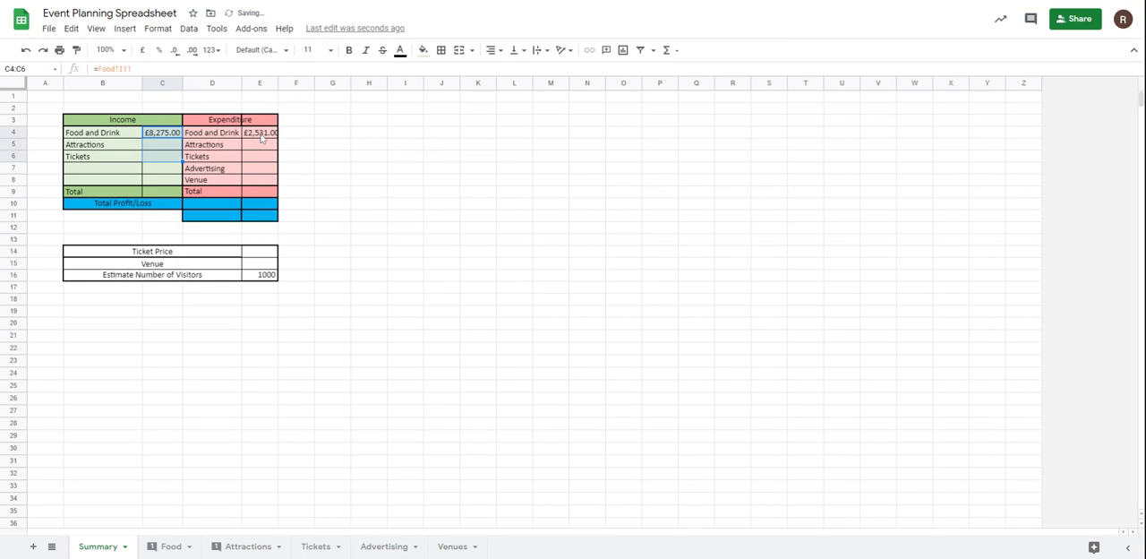
# Add an outer border to cell H9 beneath the Total Income column on the Attractions sheet.
pyautogui.click(248, 545)
pyautogui.click(545, 197)
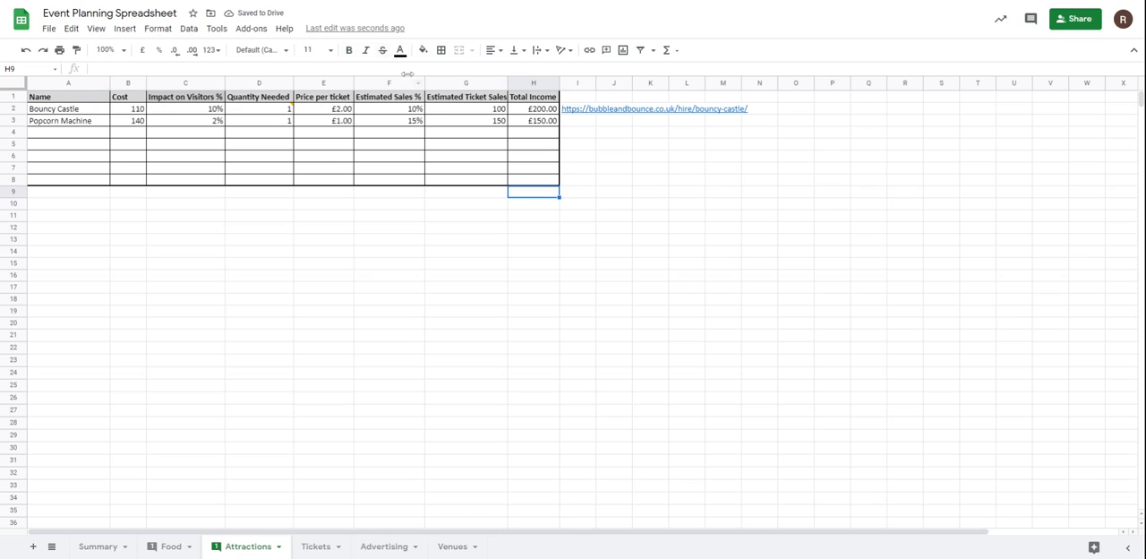
pyautogui.click(441, 49)
pyautogui.click(511, 73)
pyautogui.click(652, 288)
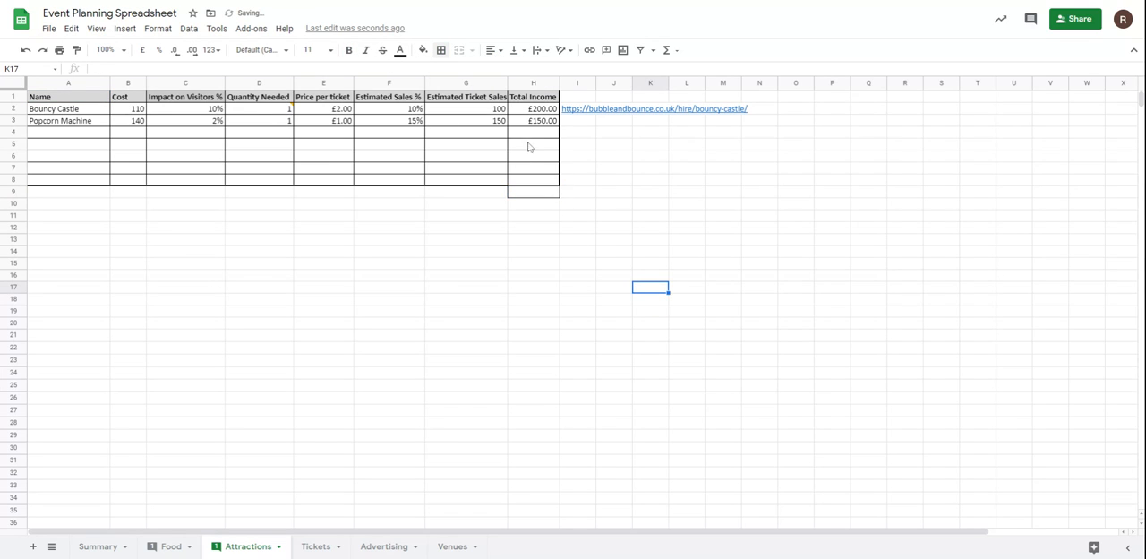
# Total the attractions income by summing H2:H8 in cell H9.
pyautogui.click(541, 196)
pyautogui.write('=sum(')
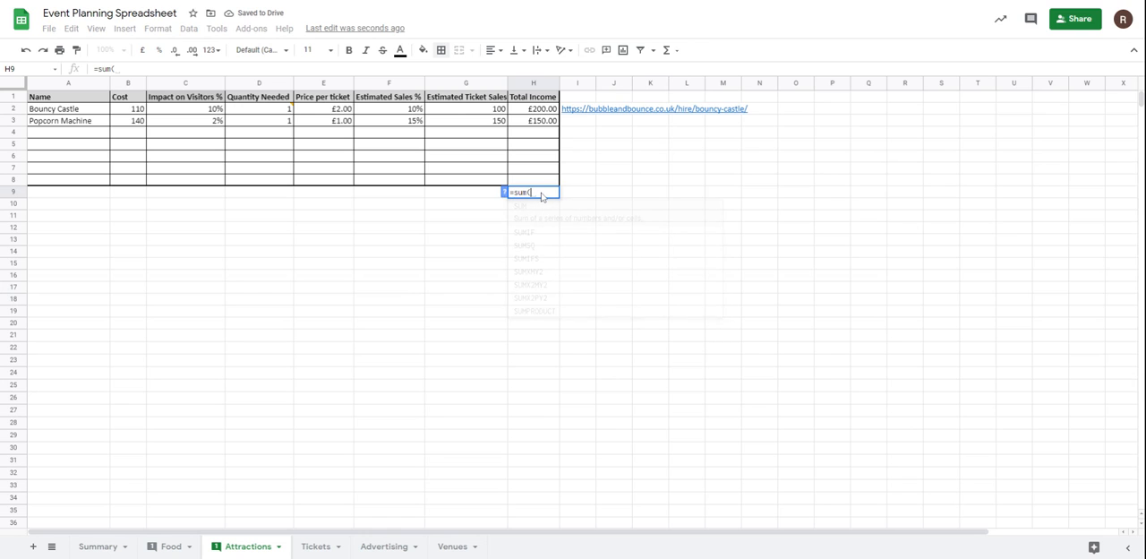
pyautogui.moveTo(537, 108); pyautogui.dragTo(533, 177)
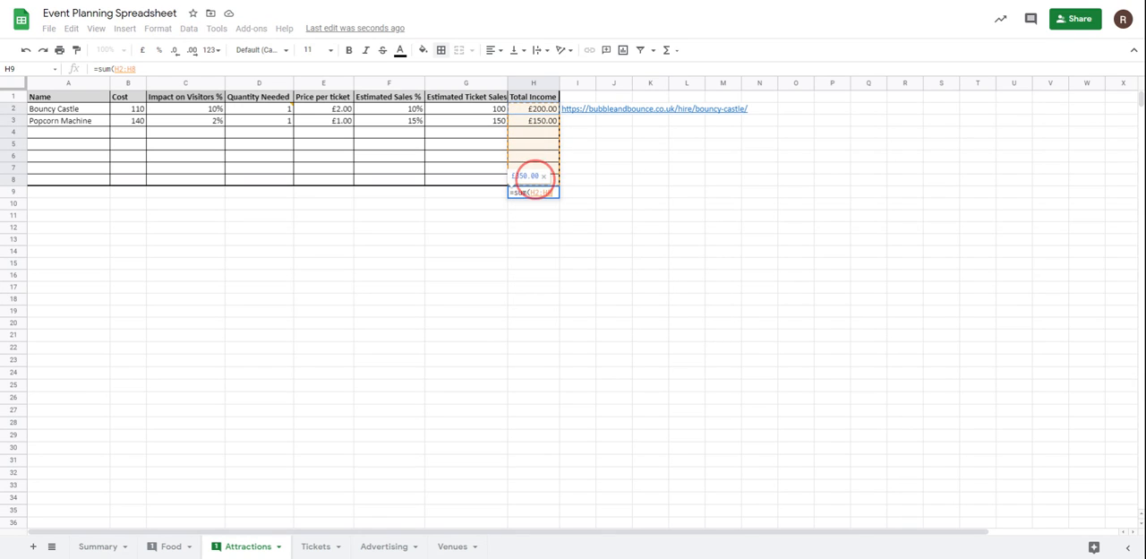
pyautogui.press('Return')
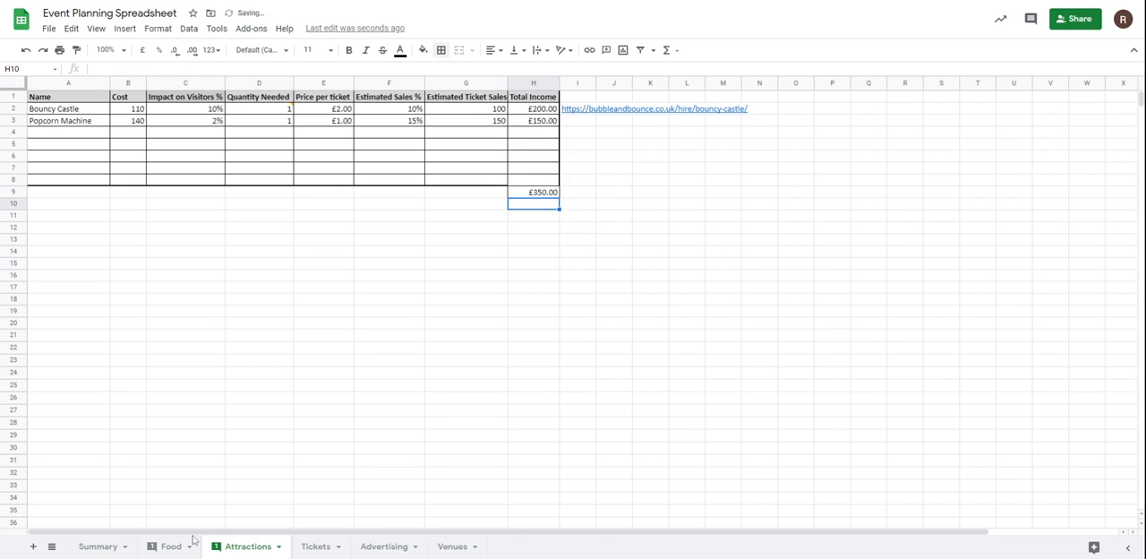
# Check the Summary and Food sheets, and total the attraction costs by summing B2:B8 in cell B9 of the Attractions sheet.
pyautogui.click(98, 546)
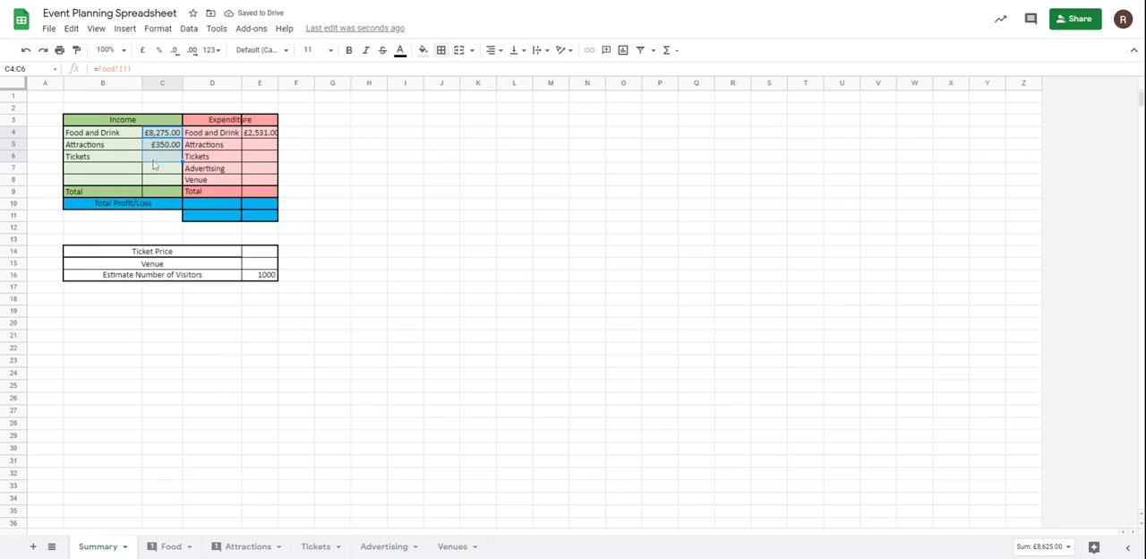
pyautogui.click(173, 547)
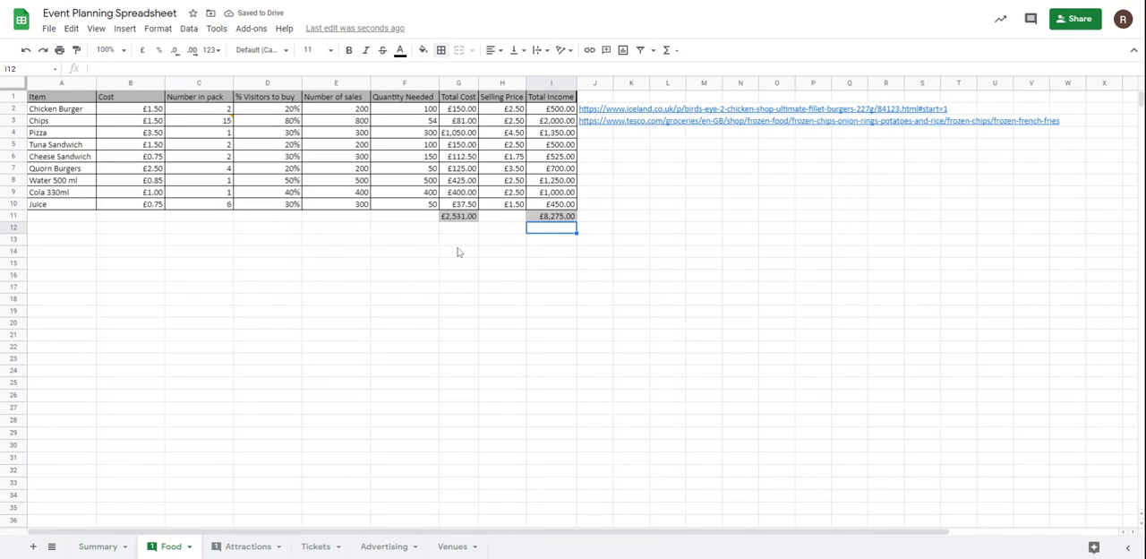
pyautogui.click(242, 546)
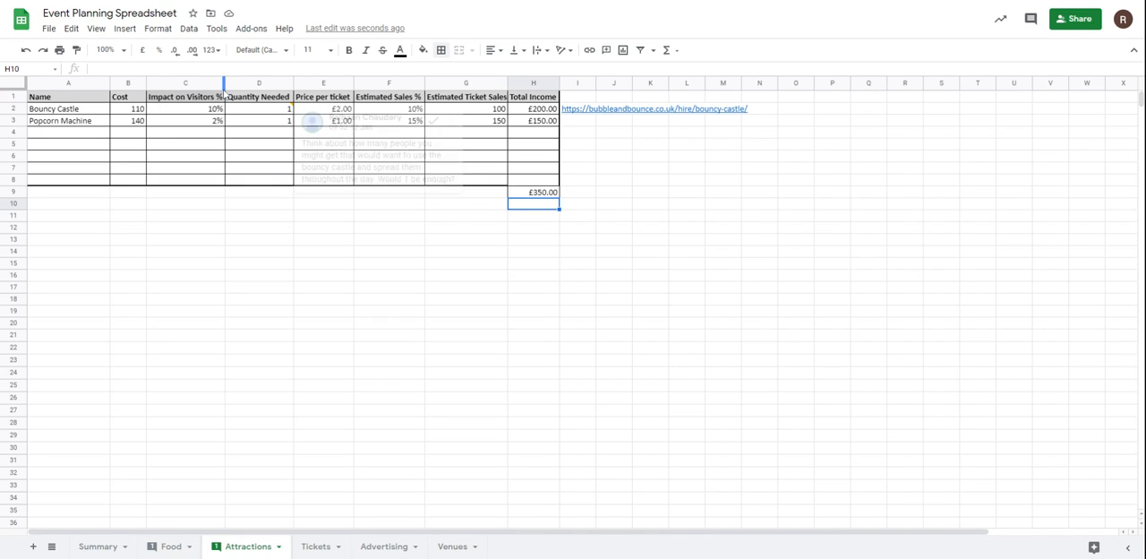
pyautogui.click(139, 194)
pyautogui.write('=sum(')
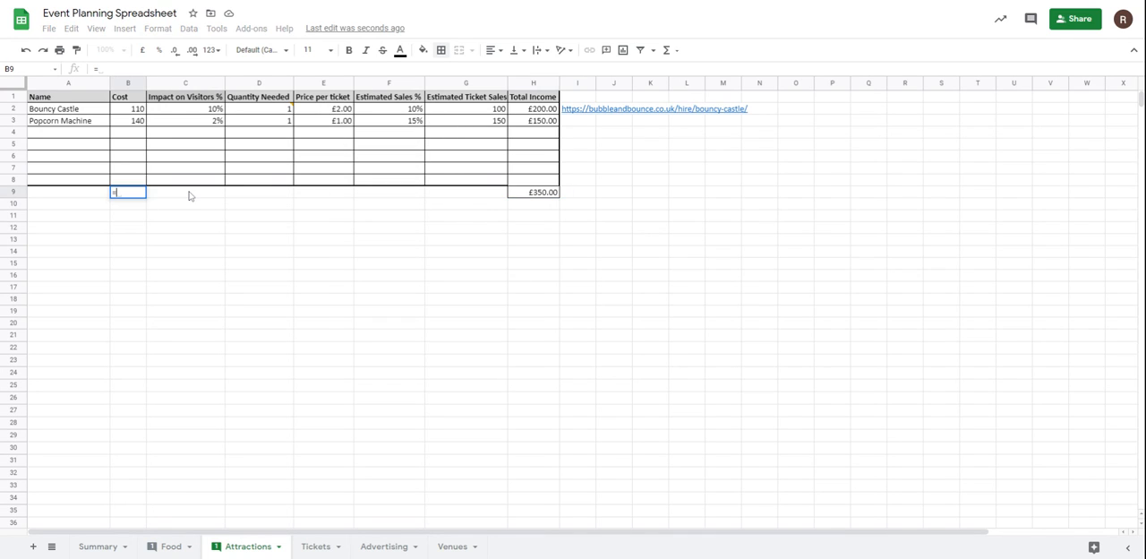
pyautogui.moveTo(137, 115); pyautogui.dragTo(131, 179)
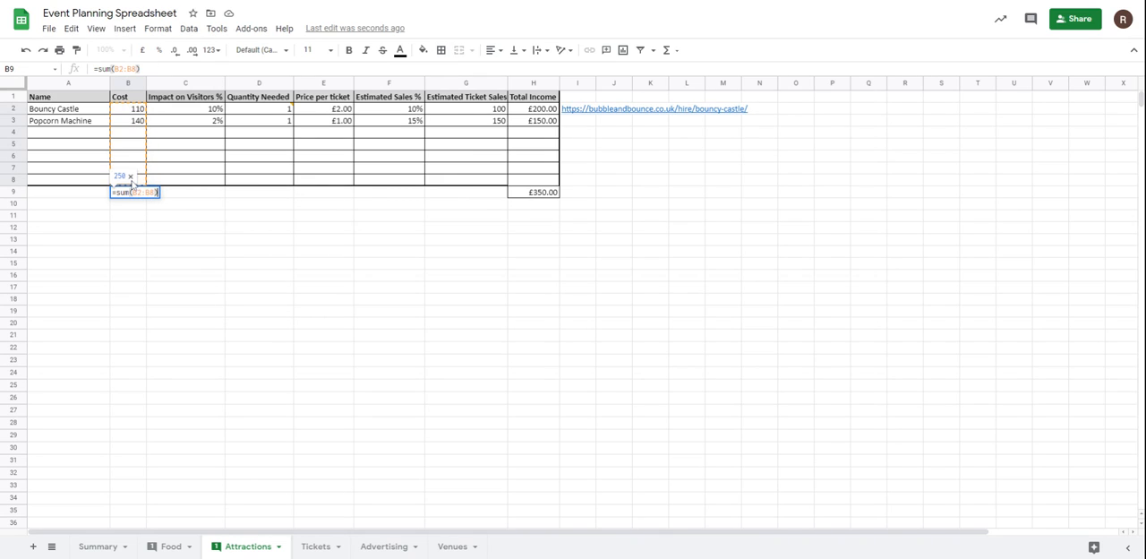
pyautogui.press('Return')
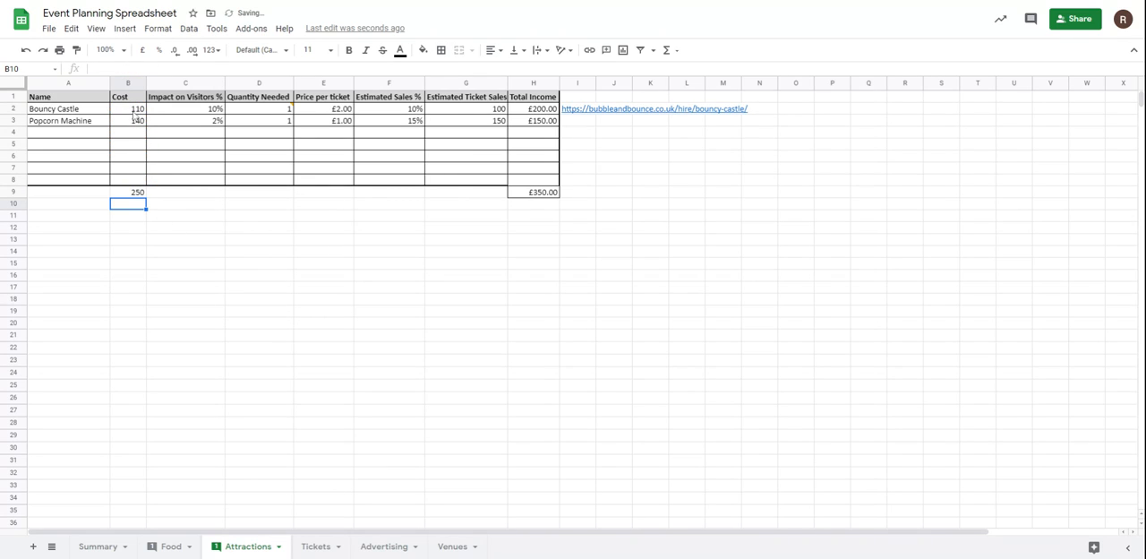
# Format the attraction costs in B2:B9 as pound currency and go back to the Food sheet.
pyautogui.moveTo(134, 114); pyautogui.dragTo(130, 191)
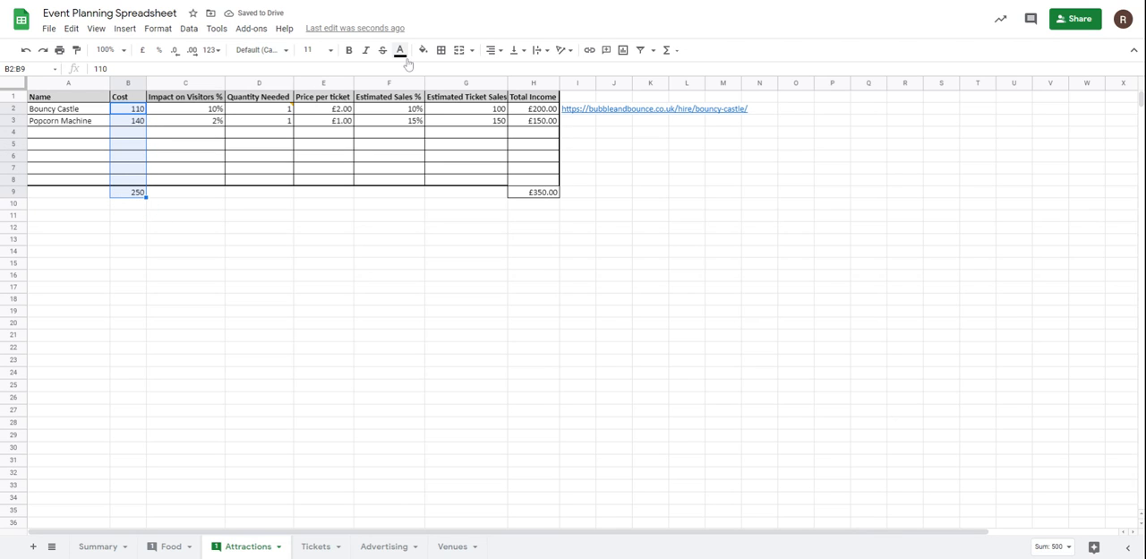
pyautogui.click(143, 50)
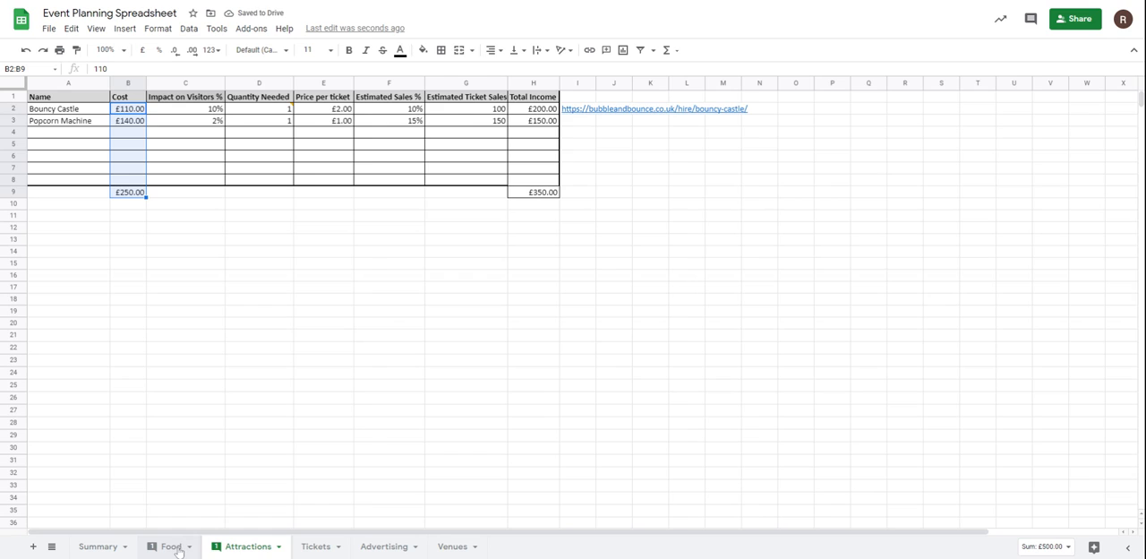
pyautogui.click(171, 546)
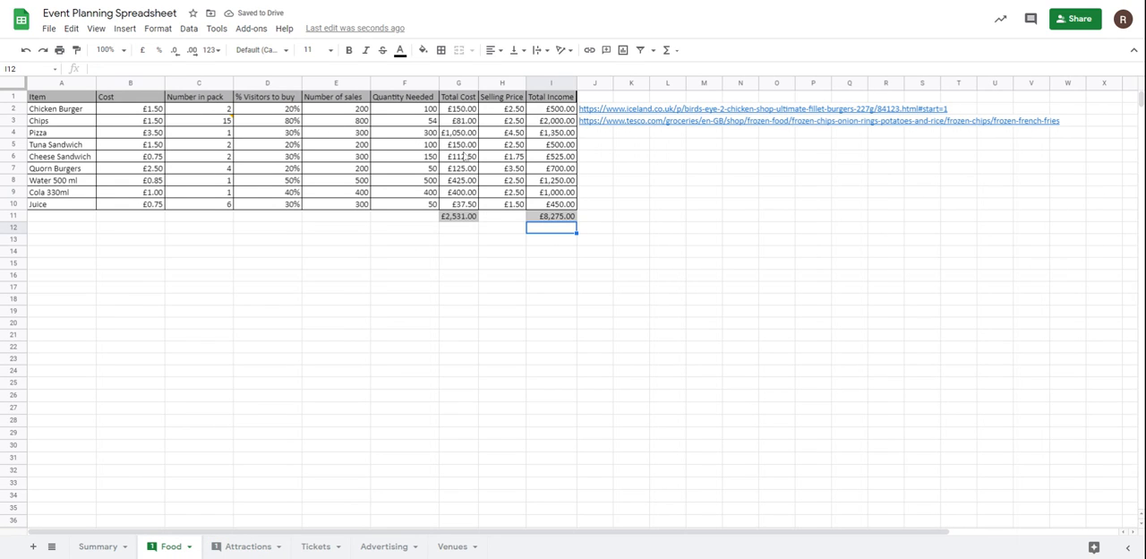
# Calculate the total ticket income in cell B3 of the Tickets sheet by multiplying estimated sales by ticket price with =B2*B1.
pyautogui.click(243, 546)
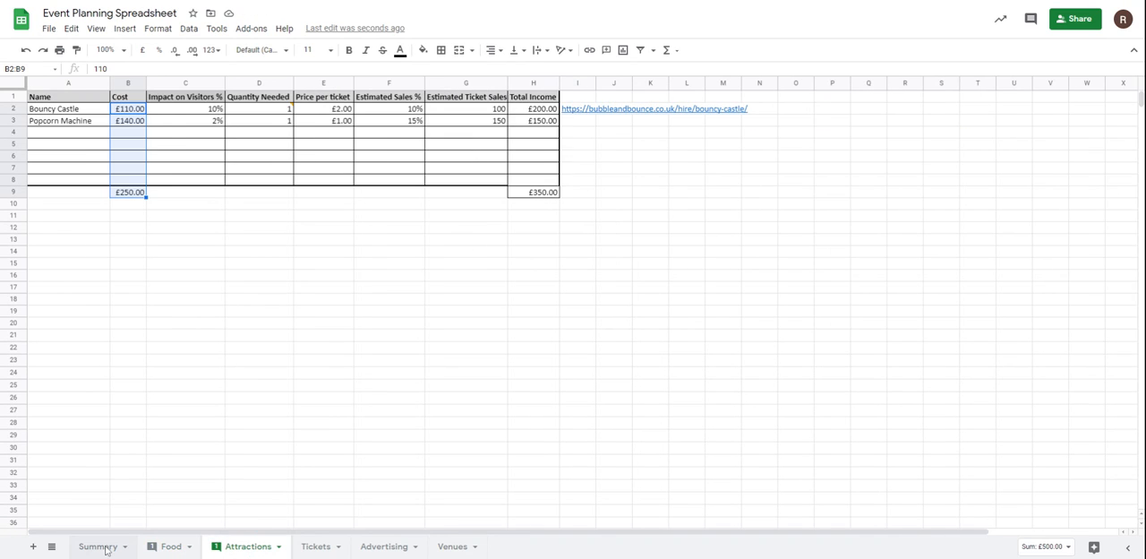
pyautogui.click(315, 550)
pyautogui.click(140, 132)
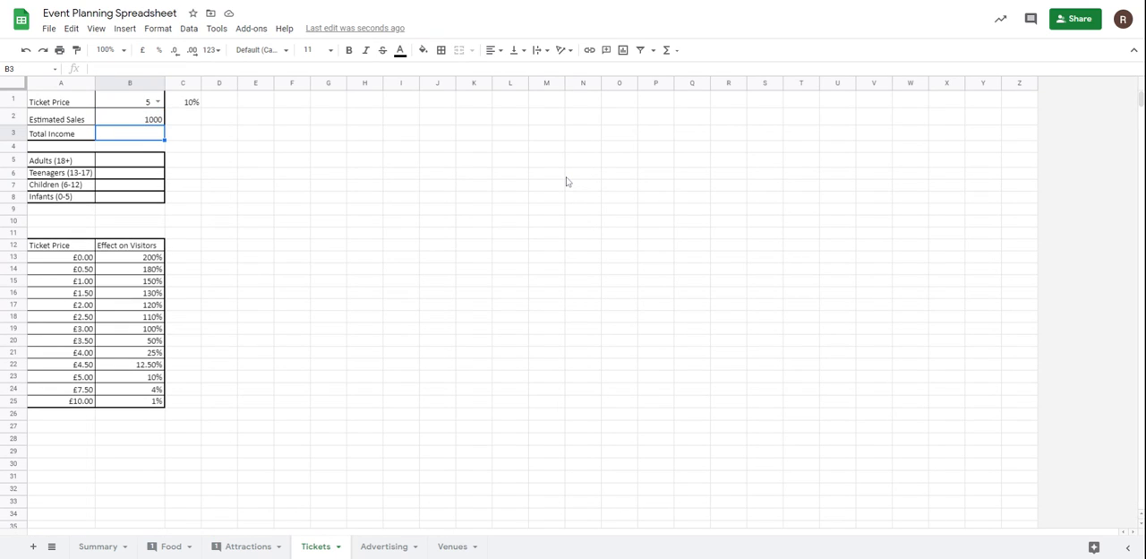
pyautogui.write('=')
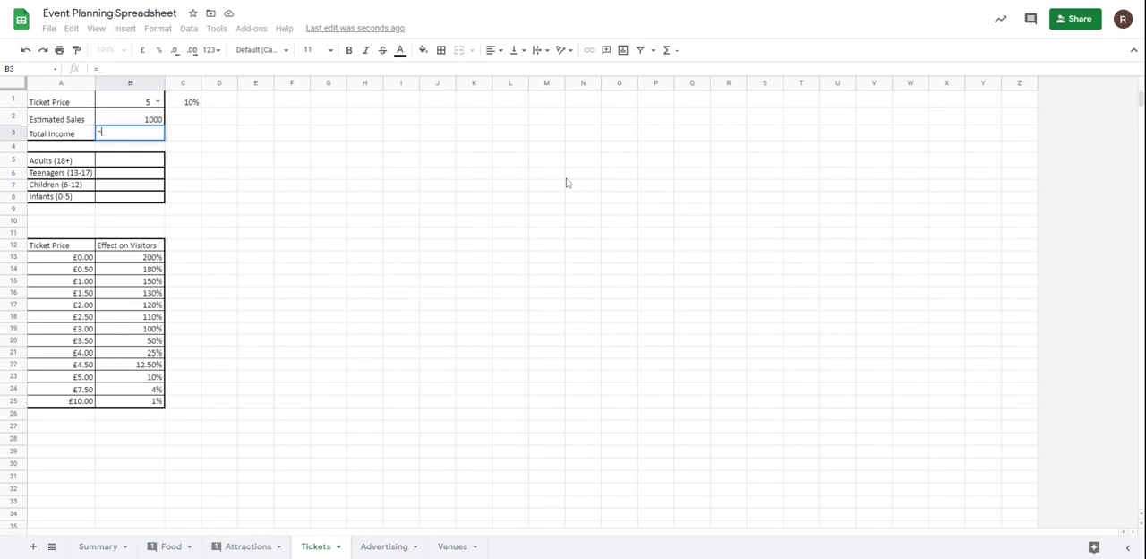
pyautogui.click(142, 119)
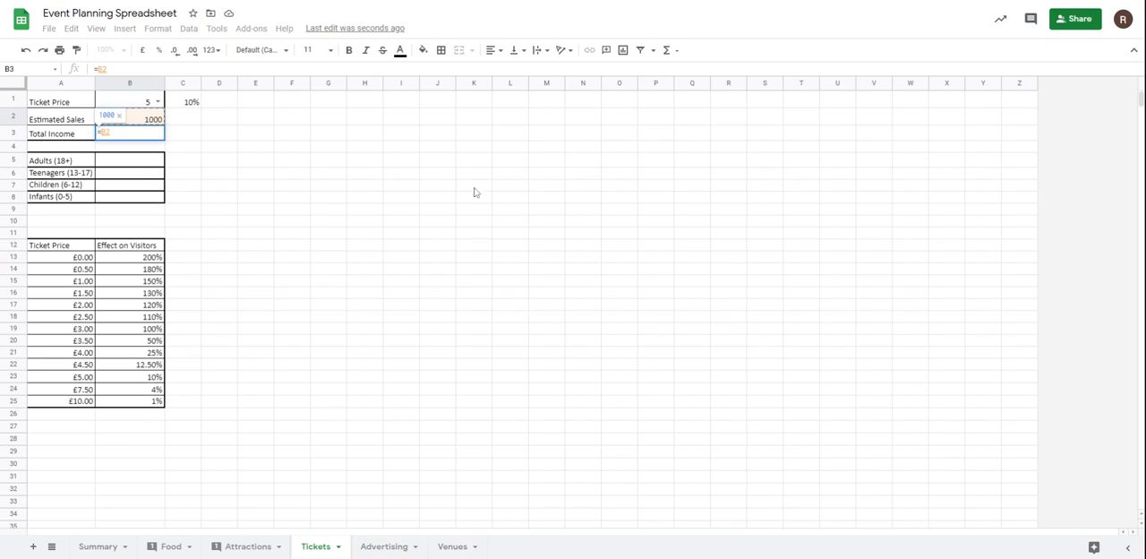
pyautogui.write('*')
pyautogui.click(139, 102)
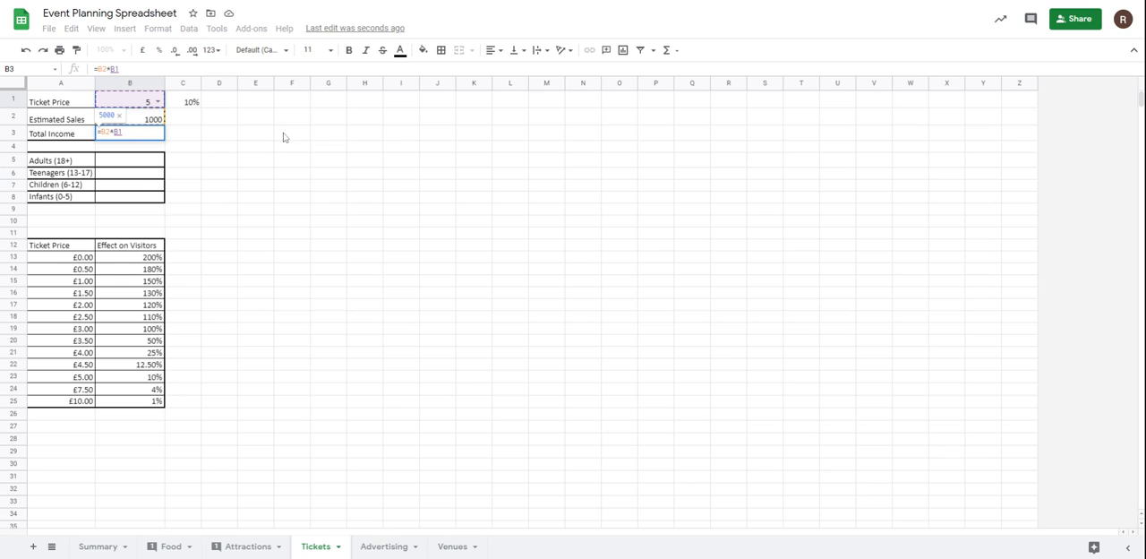
pyautogui.press('Return')
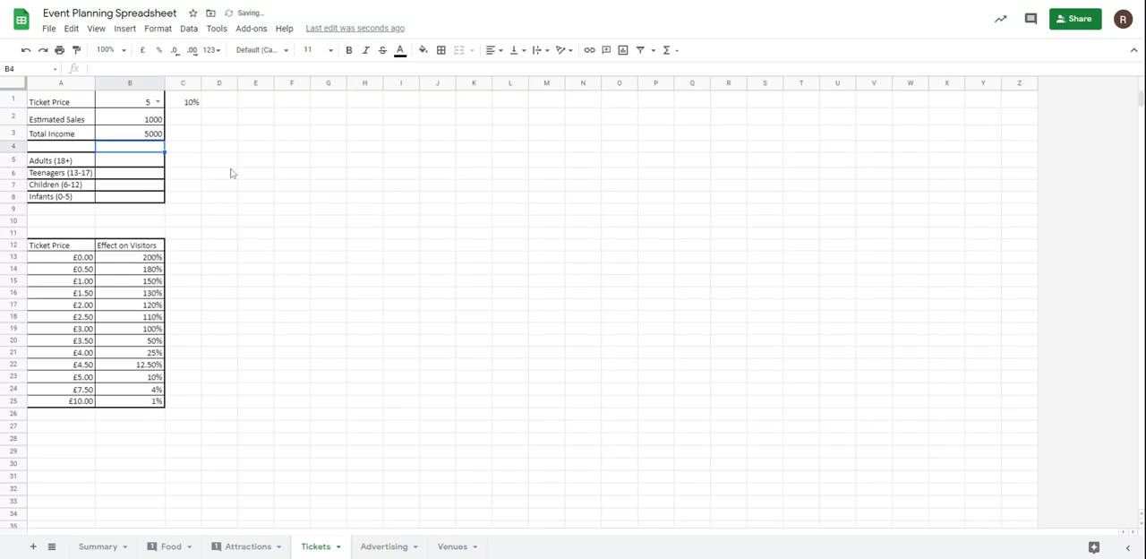
# Format the ticket price in B1 and the total income in B3 as pound currency.
pyautogui.click(148, 103)
pyautogui.keyDown('ctrl'); pyautogui.click(152, 136); pyautogui.keyUp('ctrl')
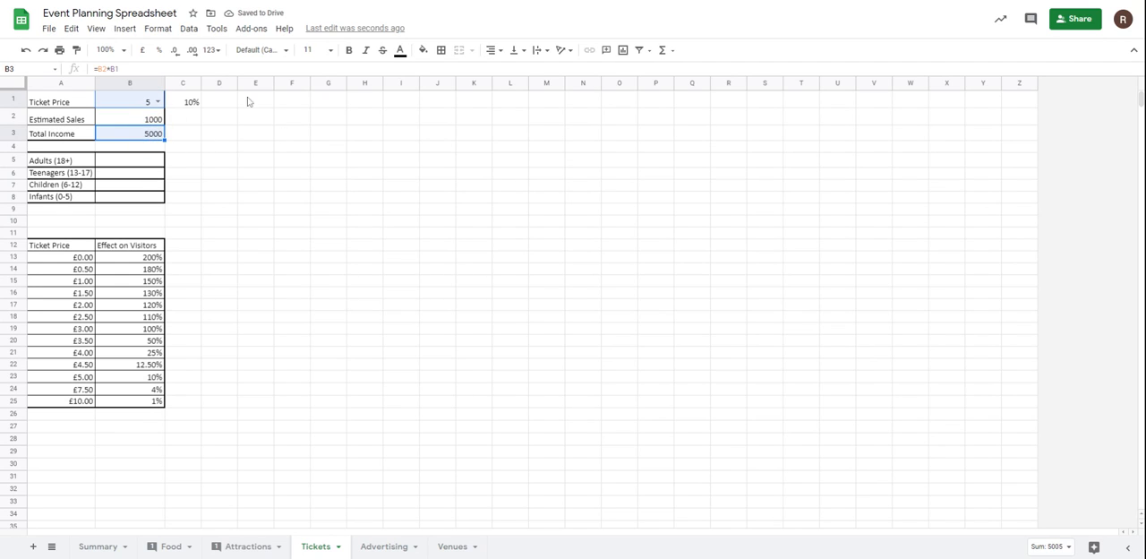
pyautogui.click(141, 55)
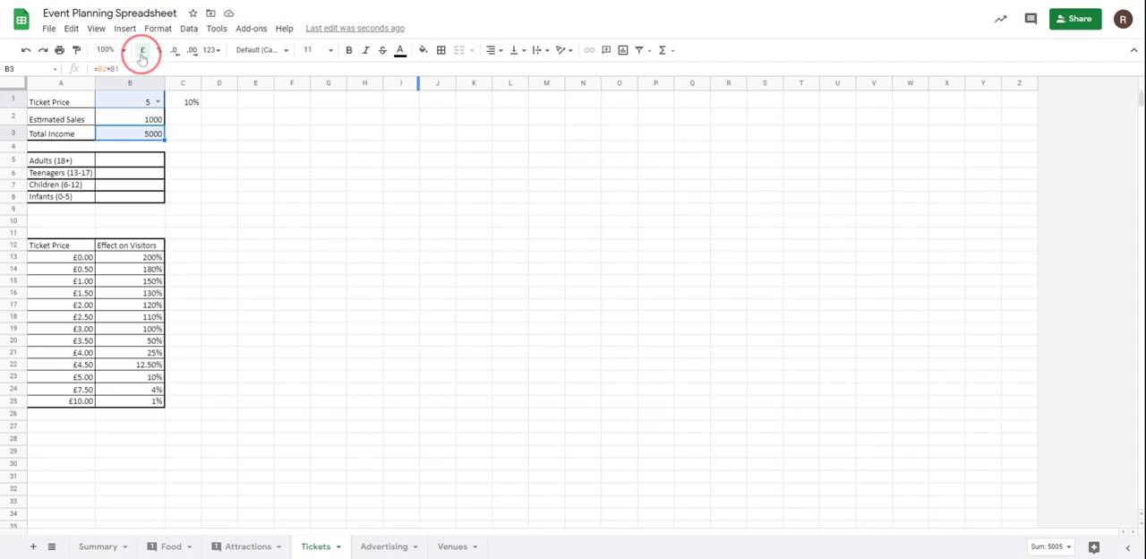
# Total the income in cell C9 of the Summary sheet with =sum(C4:C7), and widen column C slightly to fit.
pyautogui.click(98, 546)
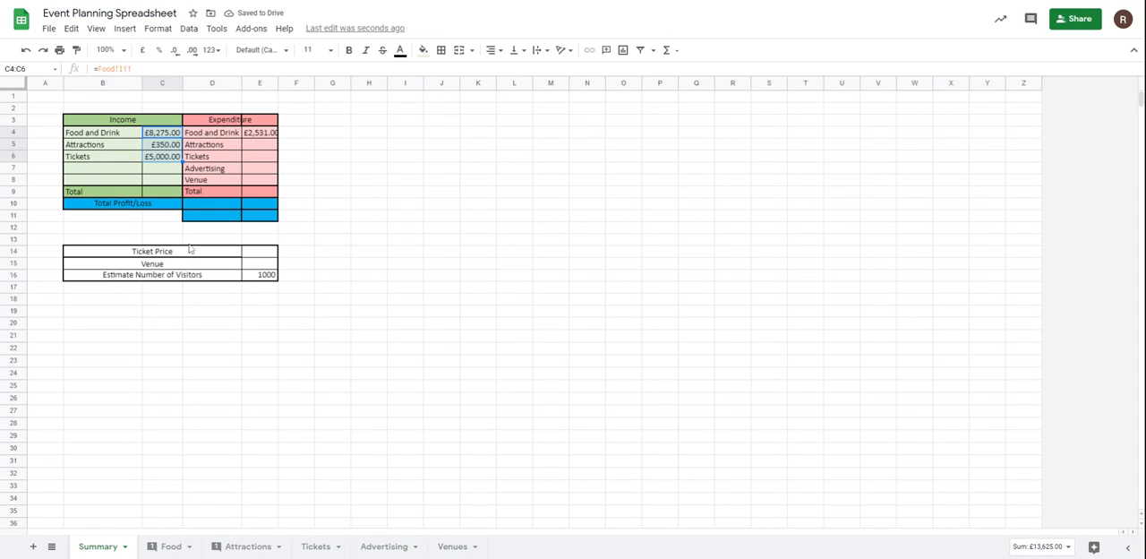
pyautogui.click(167, 195)
pyautogui.write('=')
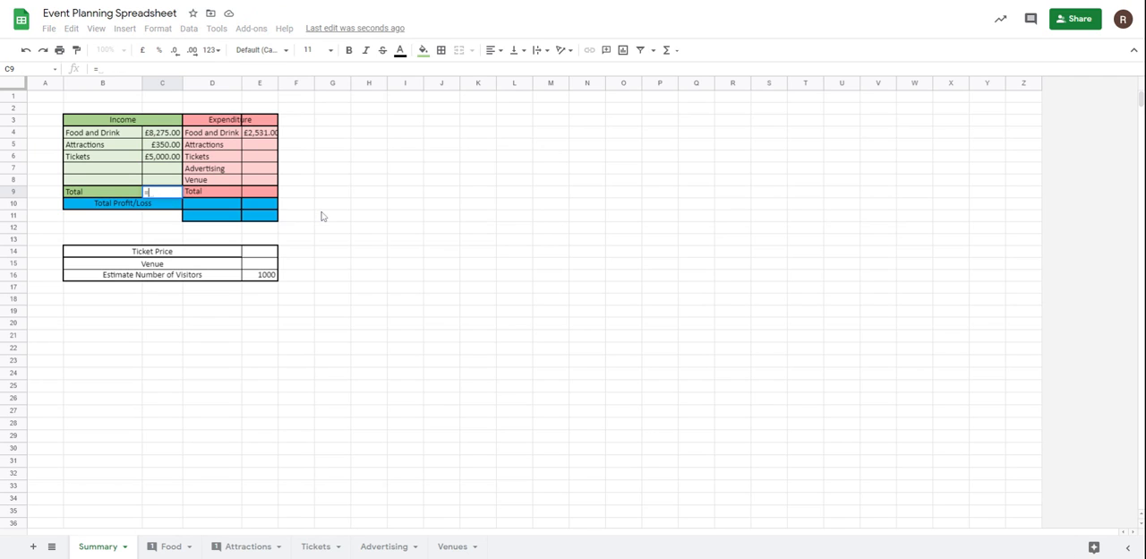
pyautogui.write('sum(')
pyautogui.moveTo(165, 134); pyautogui.dragTo(165, 168)
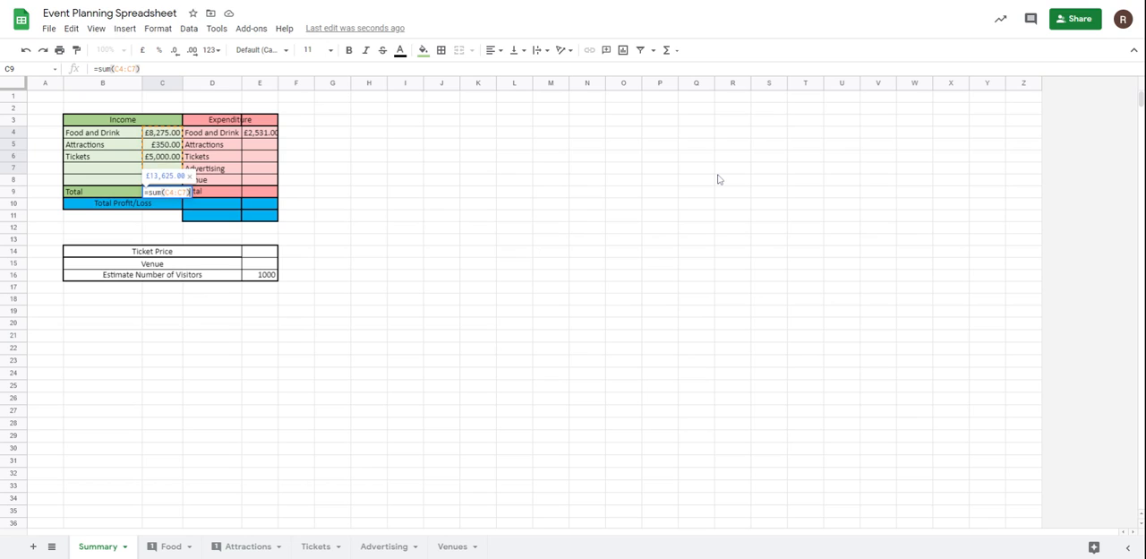
pyautogui.press('Return')
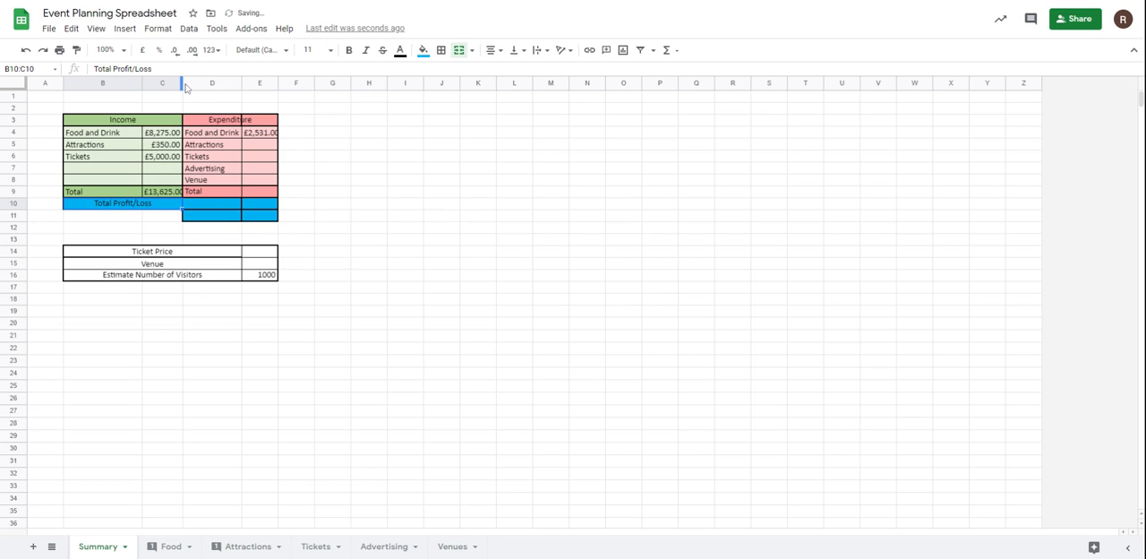
pyautogui.moveTo(182, 86); pyautogui.dragTo(187, 86)
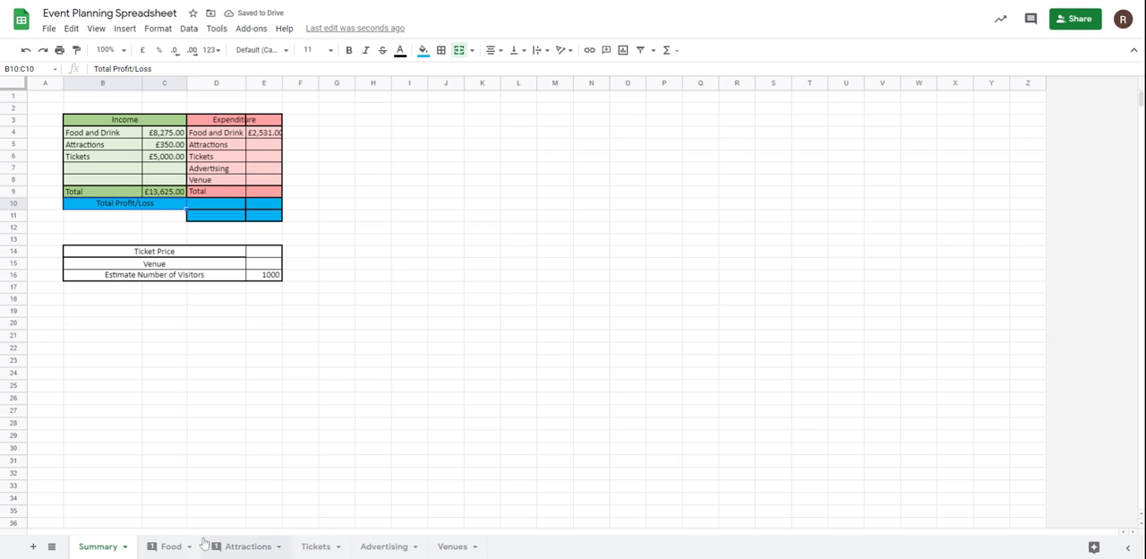
# Link the Food and Drink expenditure in Summary cell E4 to the total cost in G11 of the Food sheet.
pyautogui.click(264, 132)
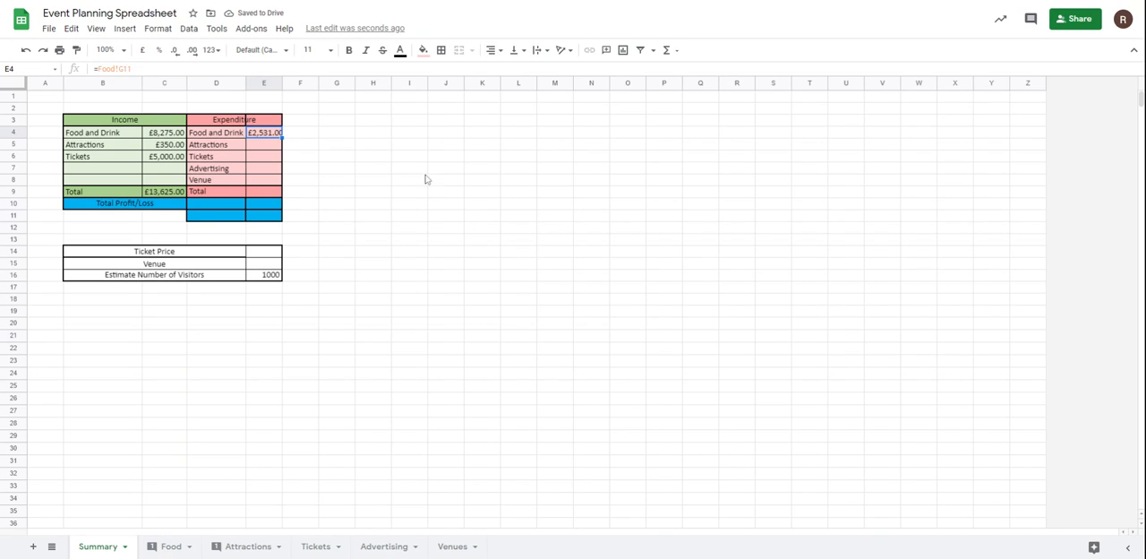
pyautogui.write('=')
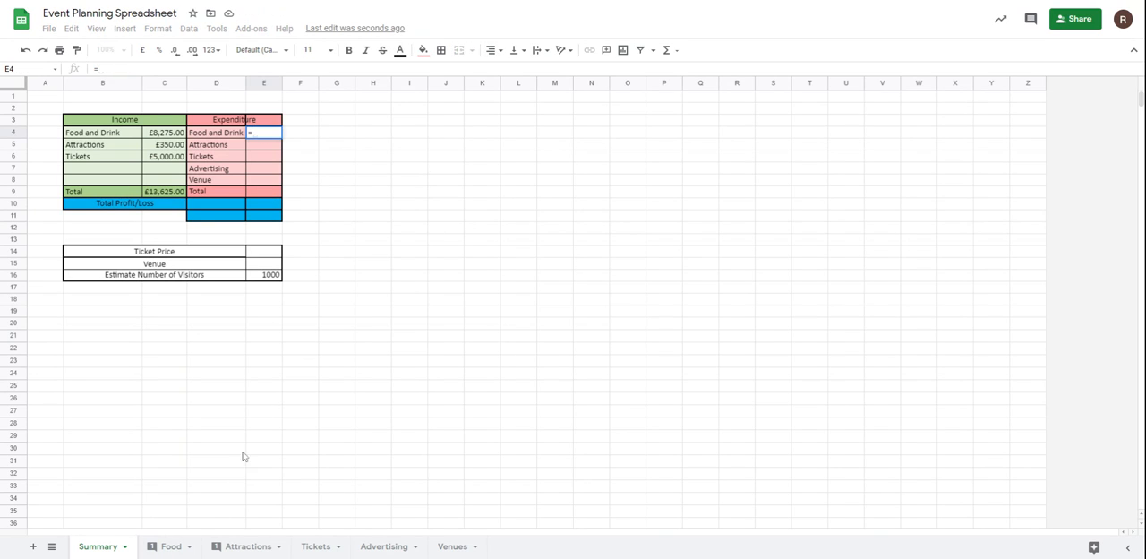
pyautogui.click(169, 547)
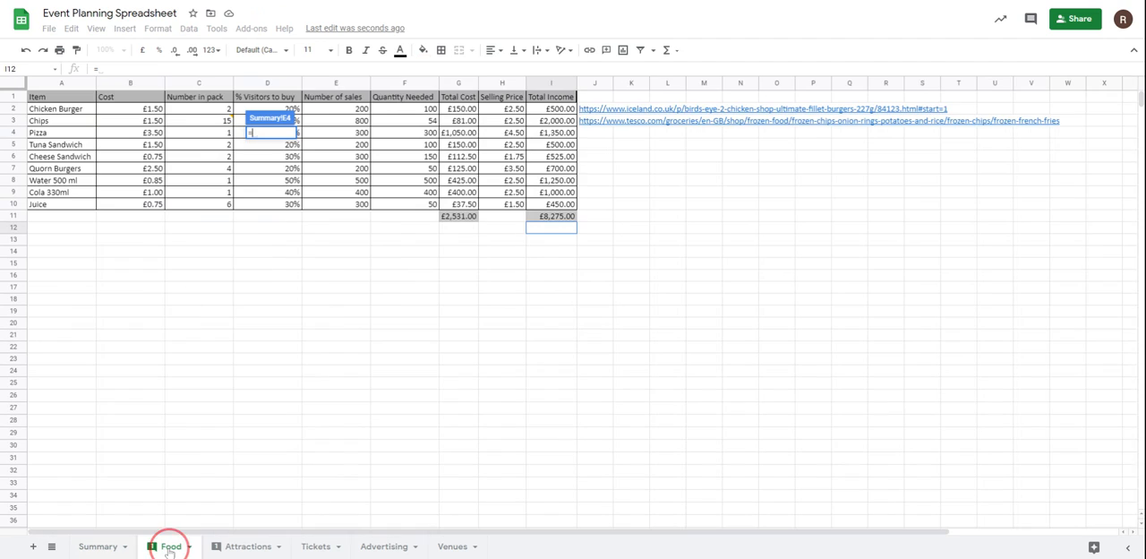
pyautogui.click(473, 219)
pyautogui.press('Return')
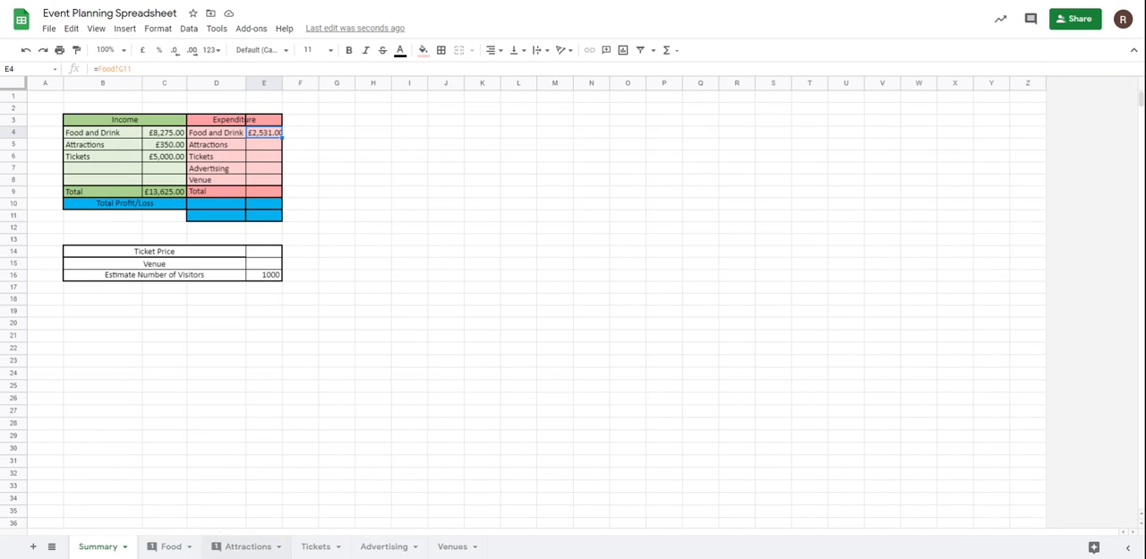
# Link the Attractions expenditure in Summary cell E5 to the total cost in B9 of the Attractions sheet.
pyautogui.click(280, 144)
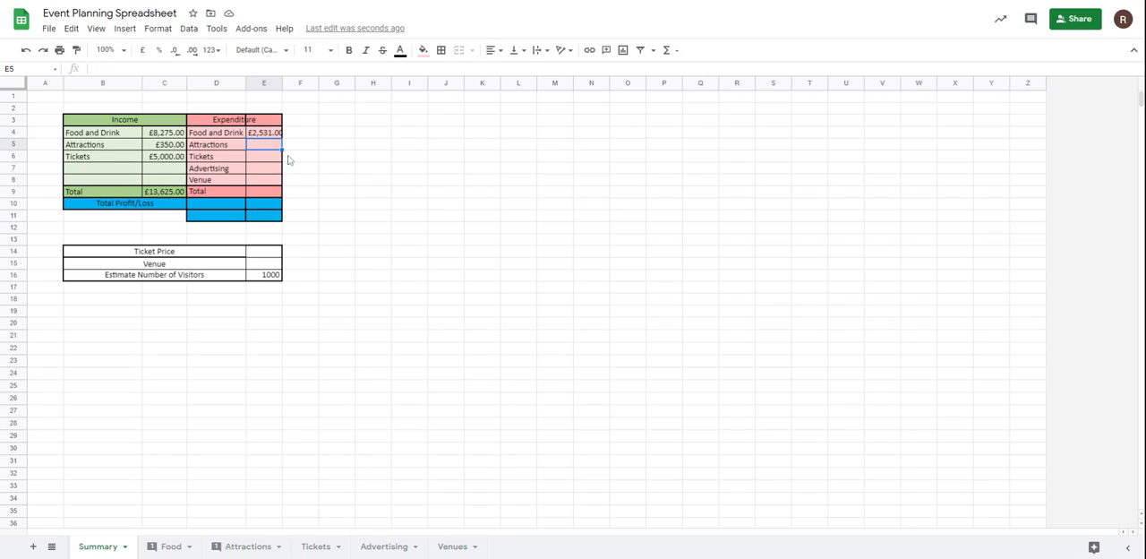
pyautogui.write('=')
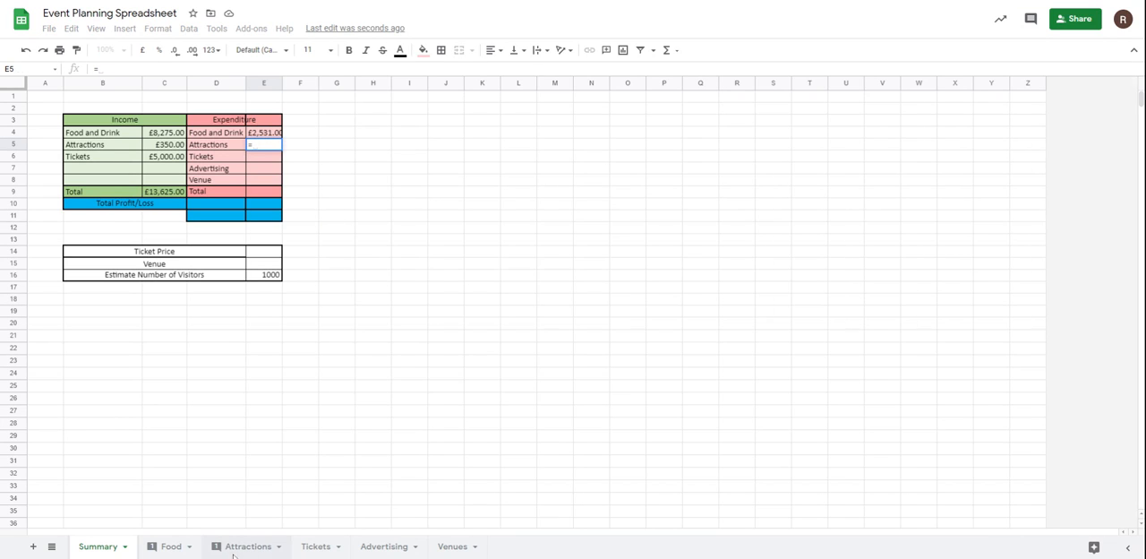
pyautogui.click(244, 546)
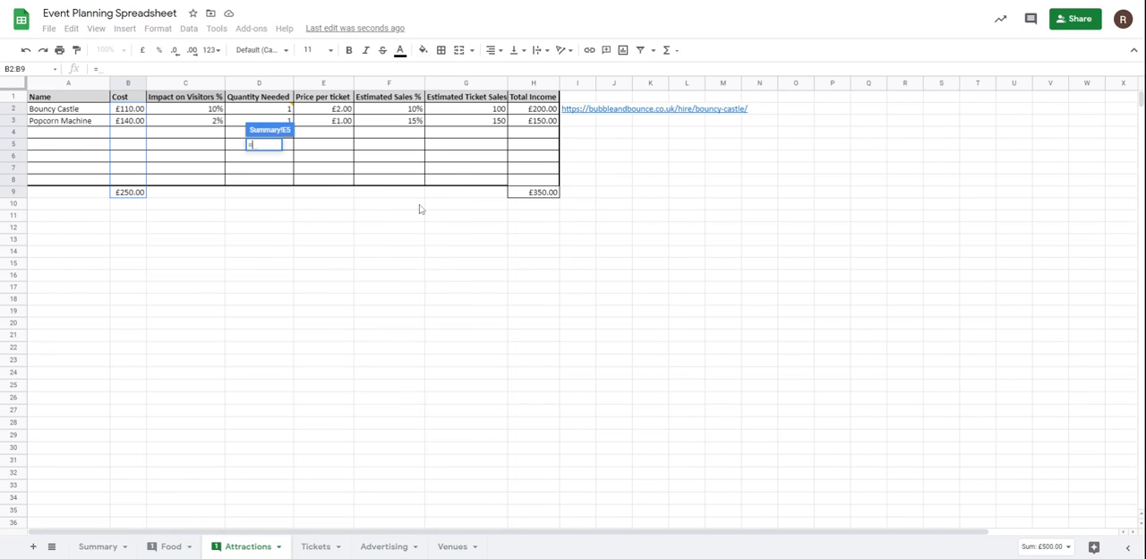
pyautogui.click(137, 193)
pyautogui.press('Return')
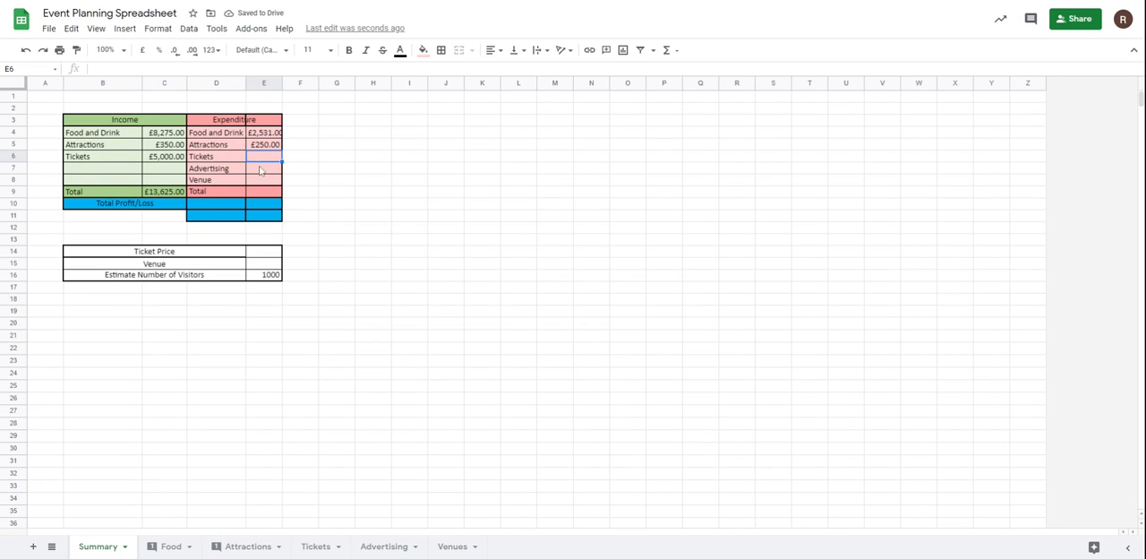
pyautogui.click(361, 203)
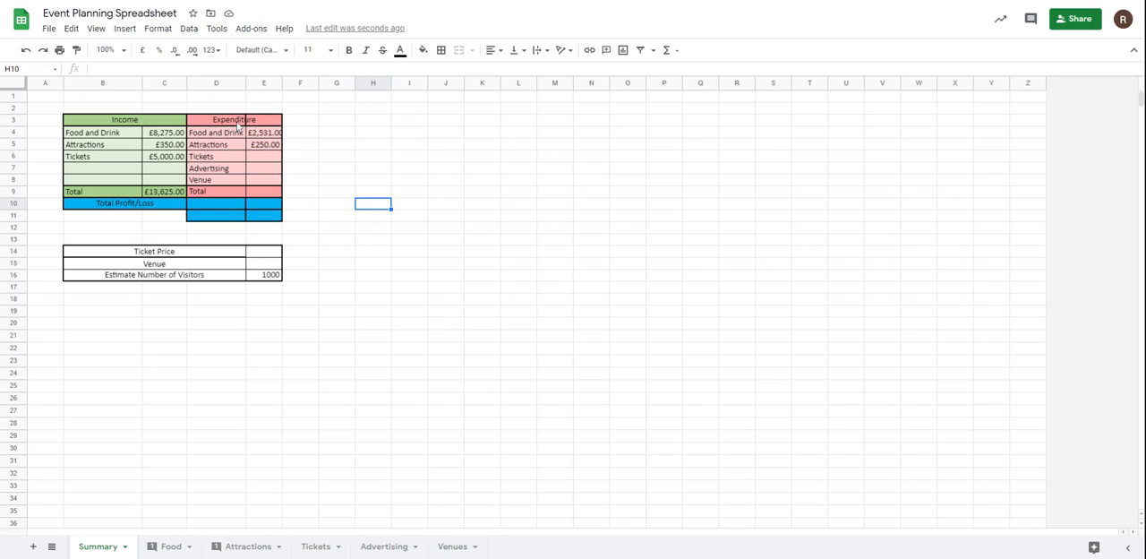
# Link the Advertising expenditure in Summary cell E7 to the Total cost cell E10 of the Advertising sheet.
pyautogui.click(268, 173)
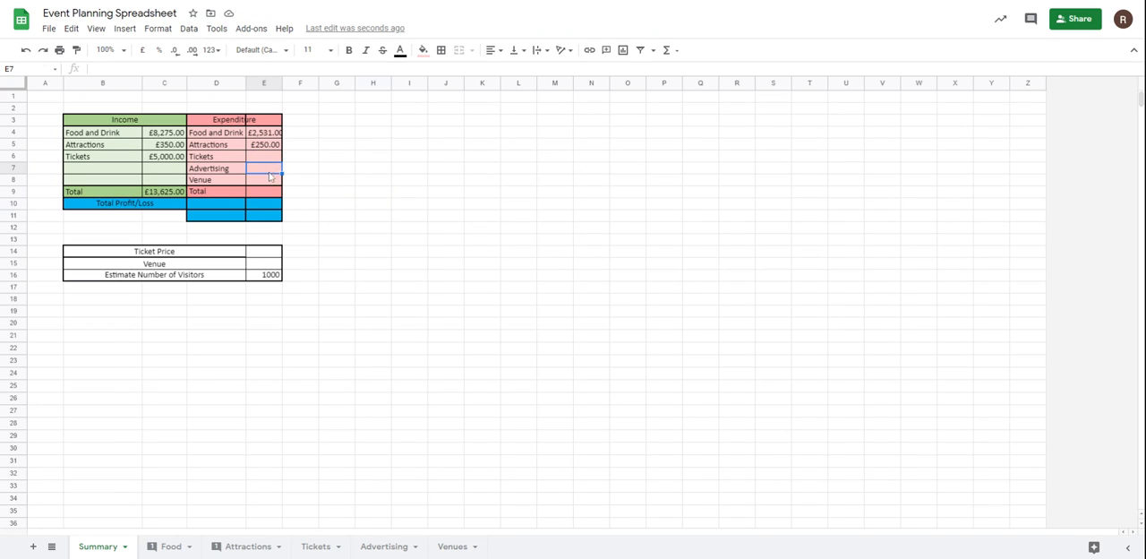
pyautogui.write('=')
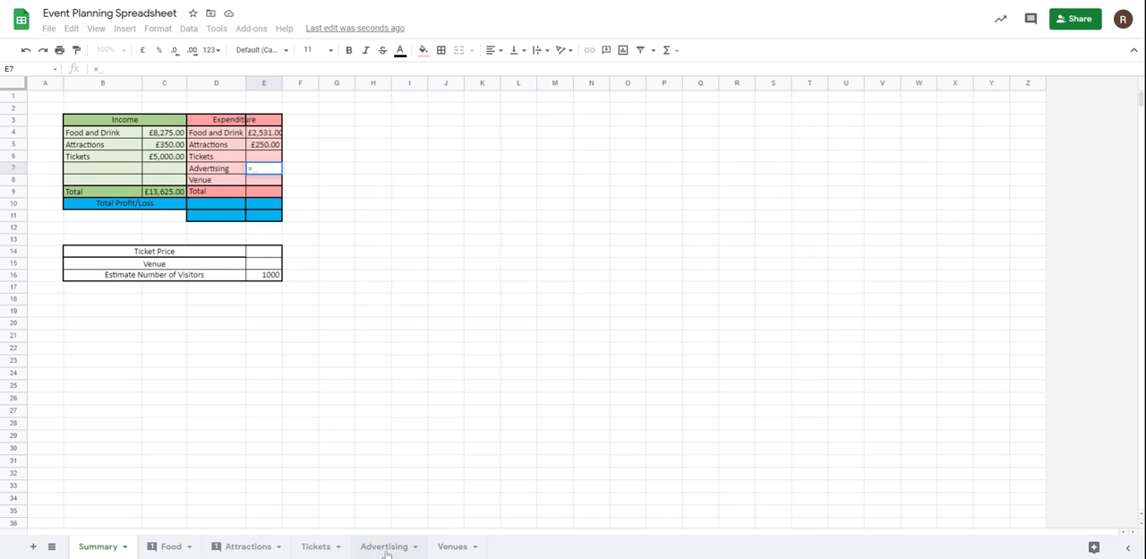
pyautogui.click(383, 548)
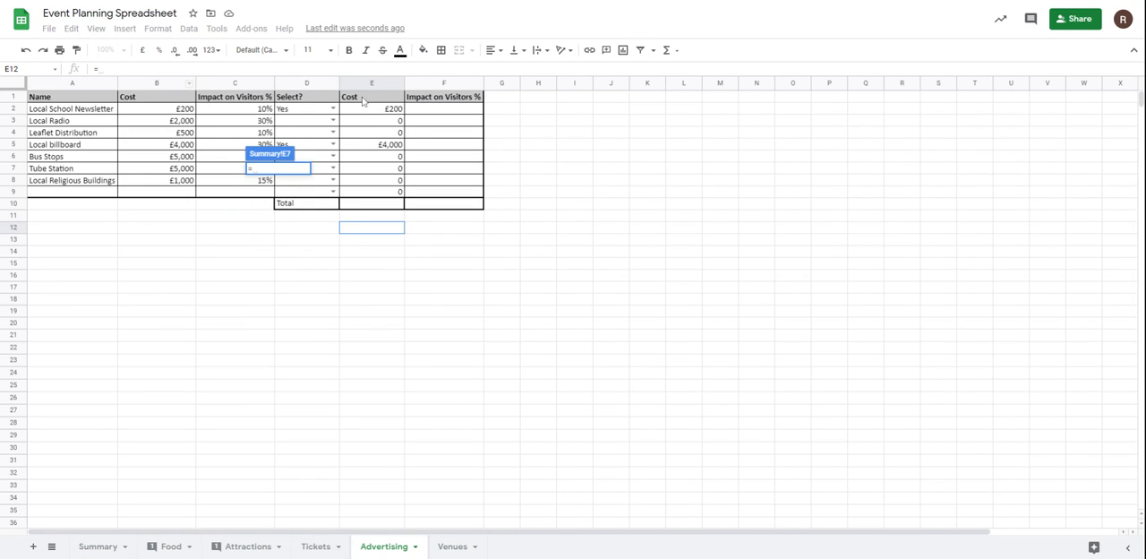
pyautogui.click(376, 204)
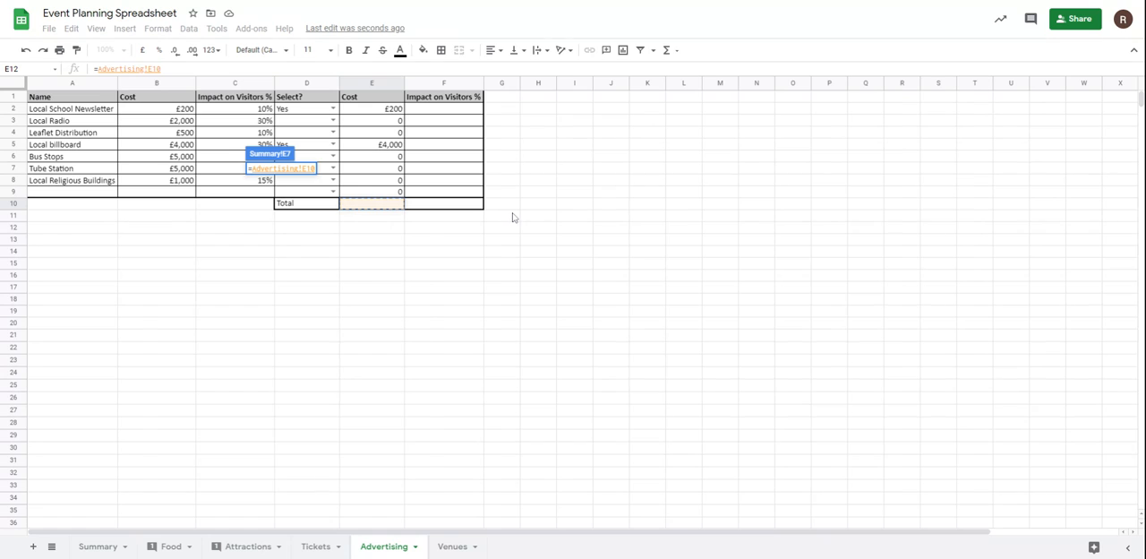
pyautogui.press('Return')
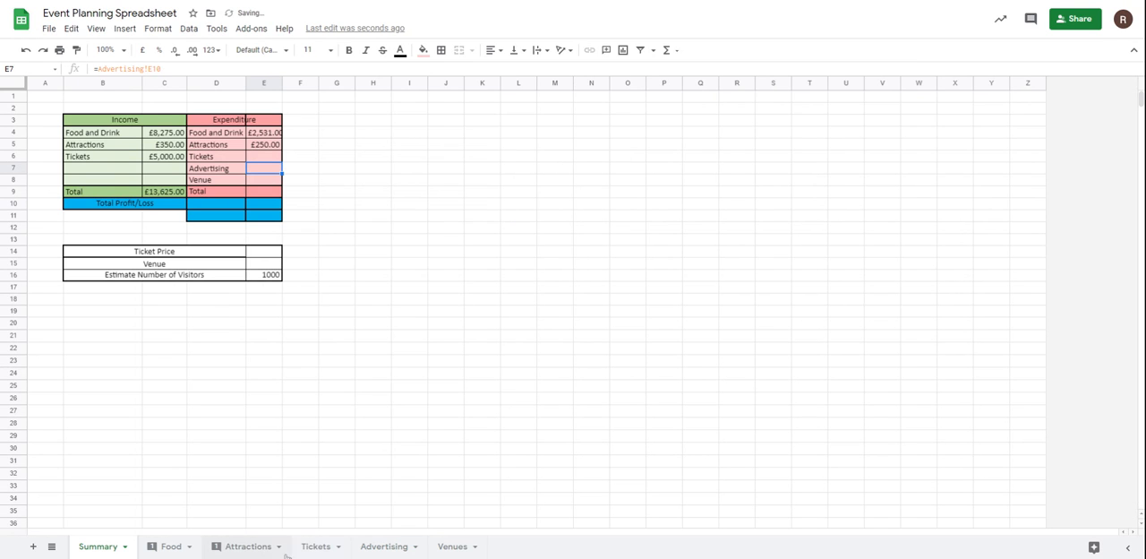
# Total the selected advertising costs by summing E2:E9 in cell E10 of the Advertising sheet, and return to the Summary sheet.
pyautogui.click(317, 546)
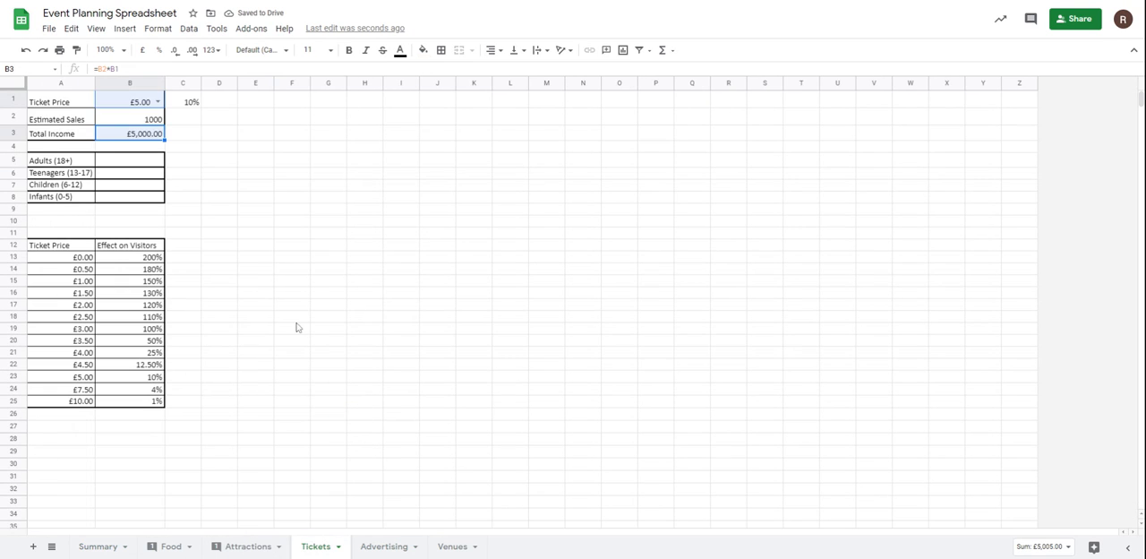
pyautogui.click(385, 546)
pyautogui.click(385, 202)
pyautogui.write('=sum(')
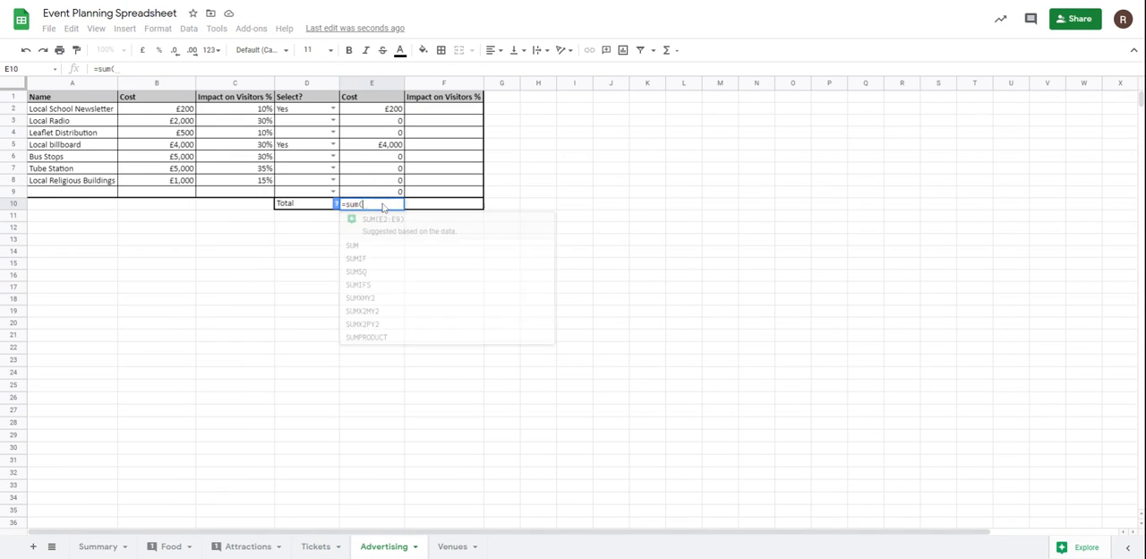
pyautogui.moveTo(364, 113); pyautogui.dragTo(367, 192)
pyautogui.press('Return')
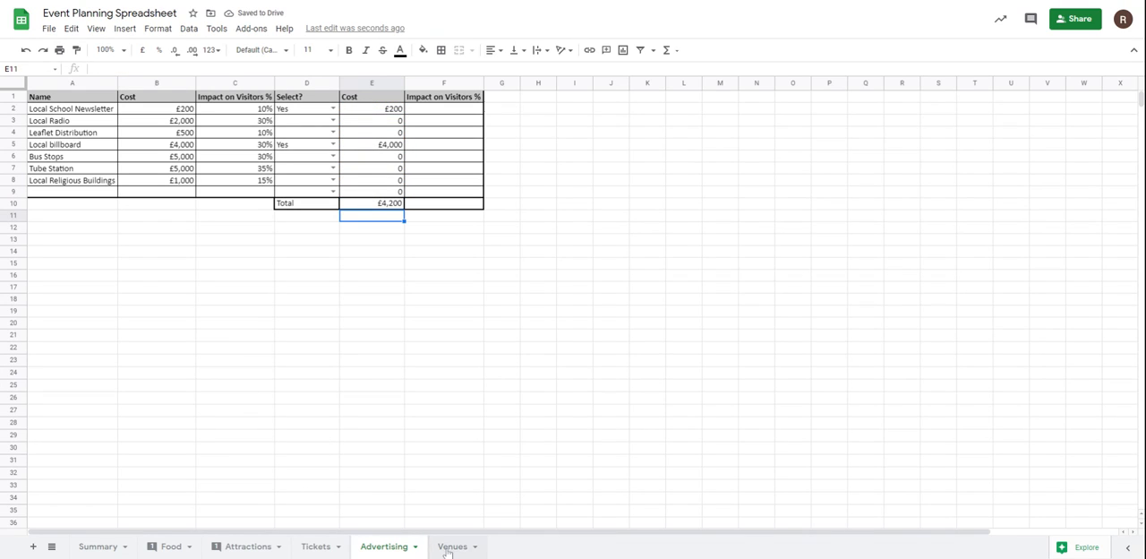
pyautogui.click(99, 546)
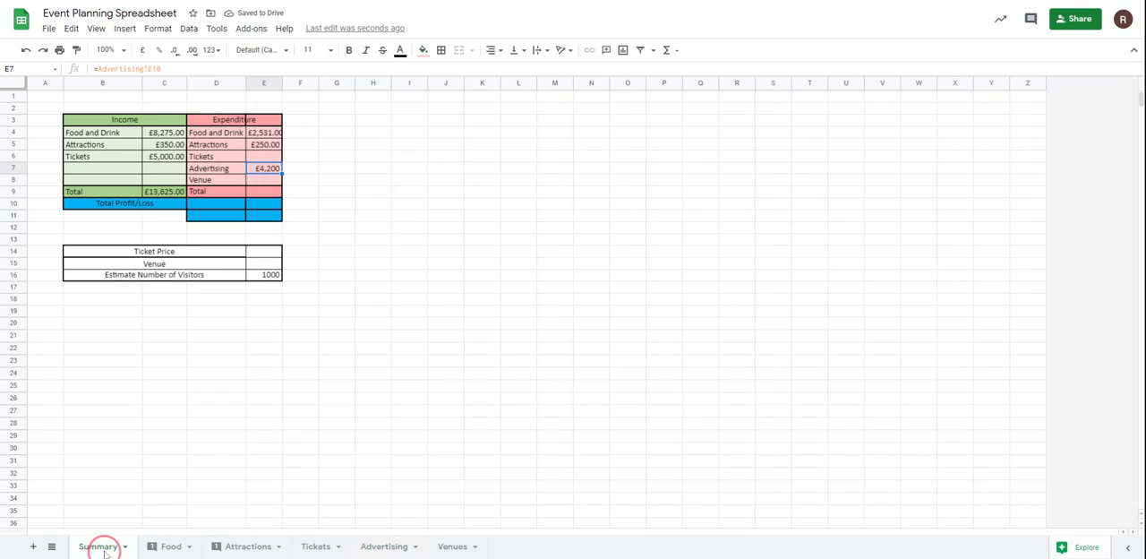
pyautogui.click(261, 184)
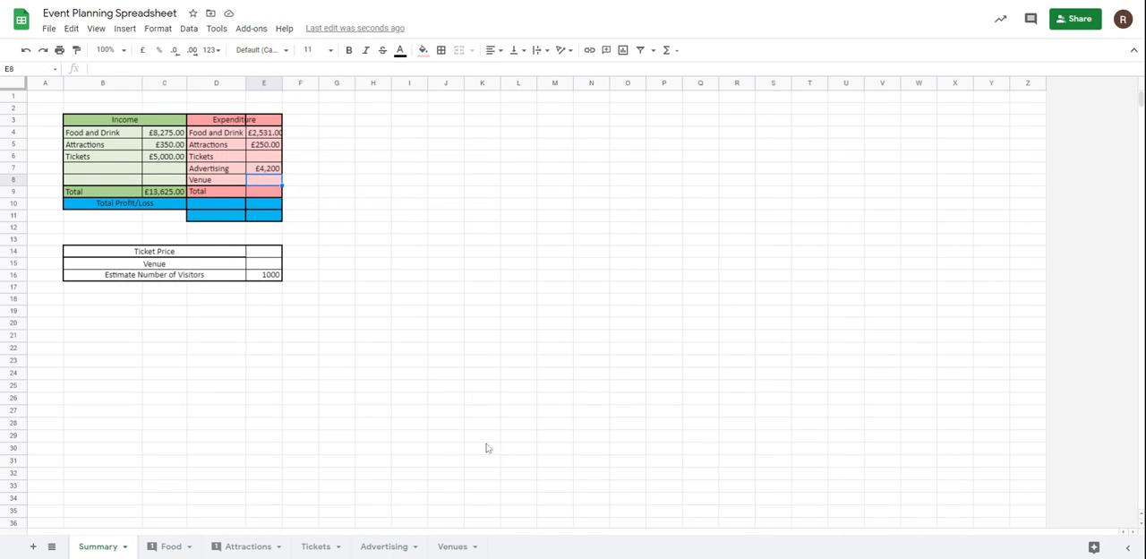
pyautogui.write('=')
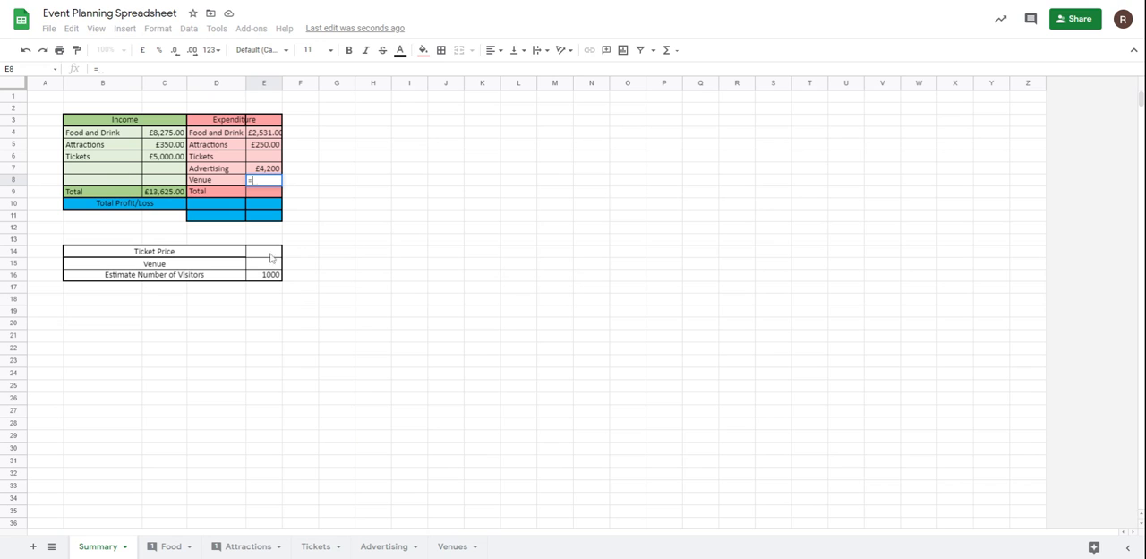
pyautogui.click(452, 547)
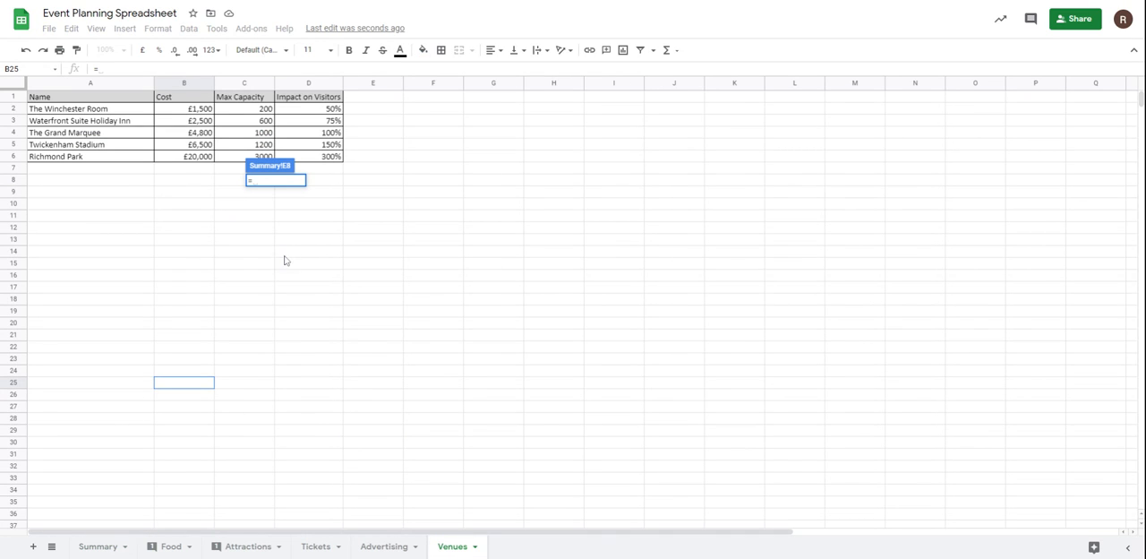
pyautogui.press('Escape')
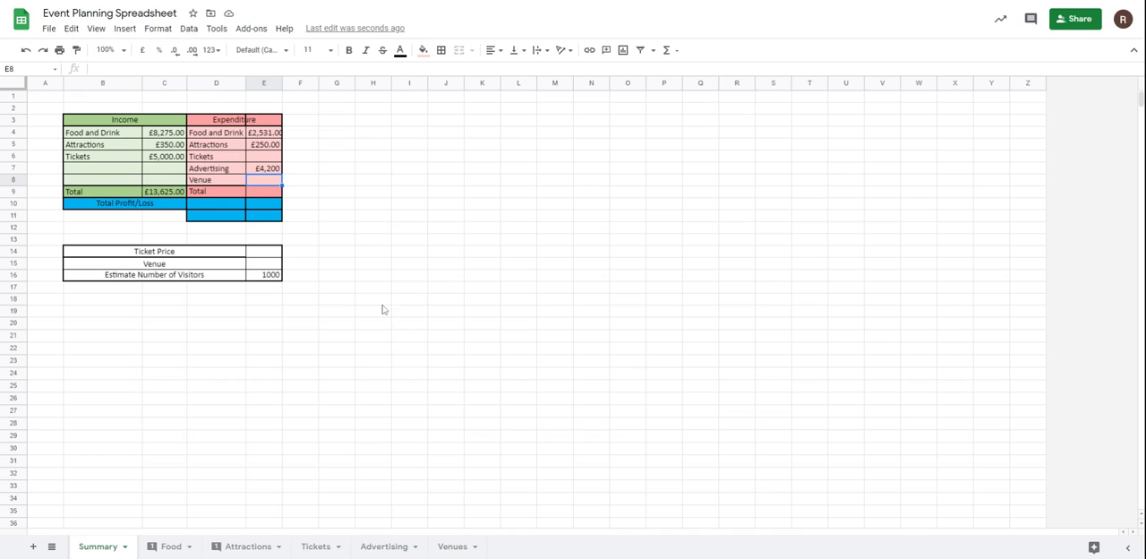
pyautogui.click(264, 267)
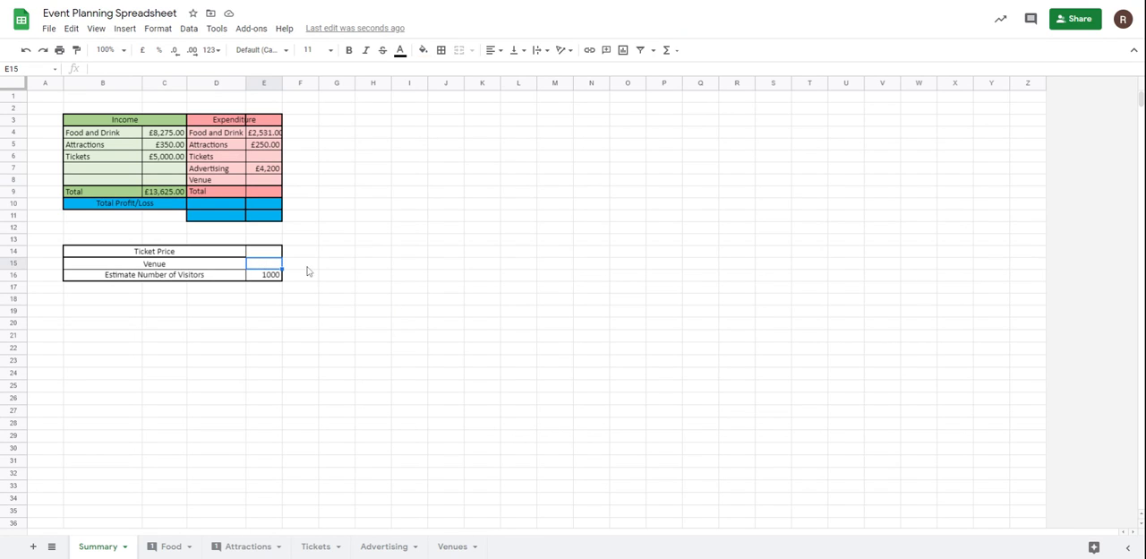
pyautogui.click(271, 253)
pyautogui.write('=')
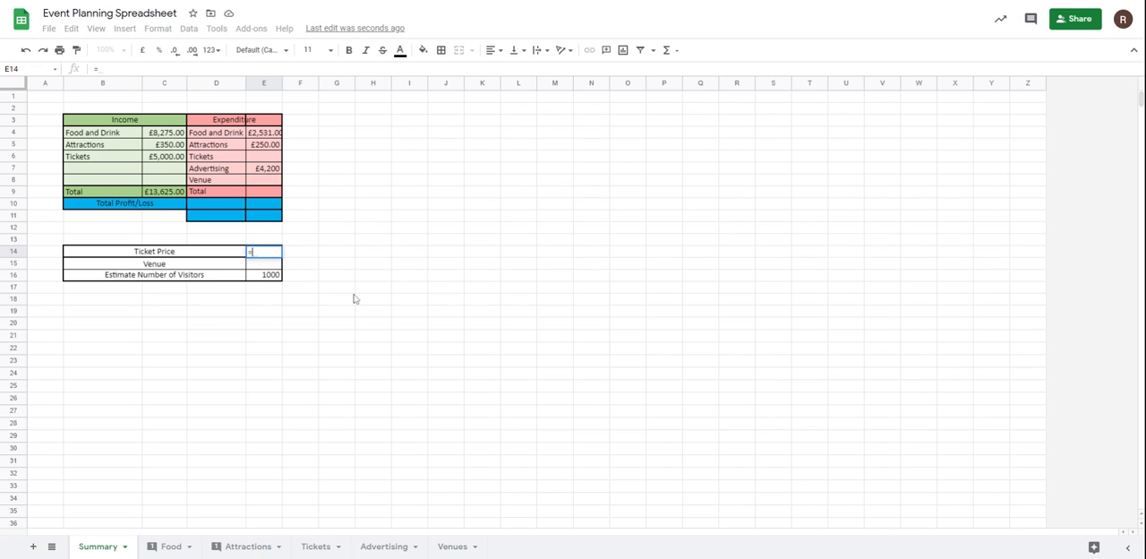
pyautogui.click(317, 546)
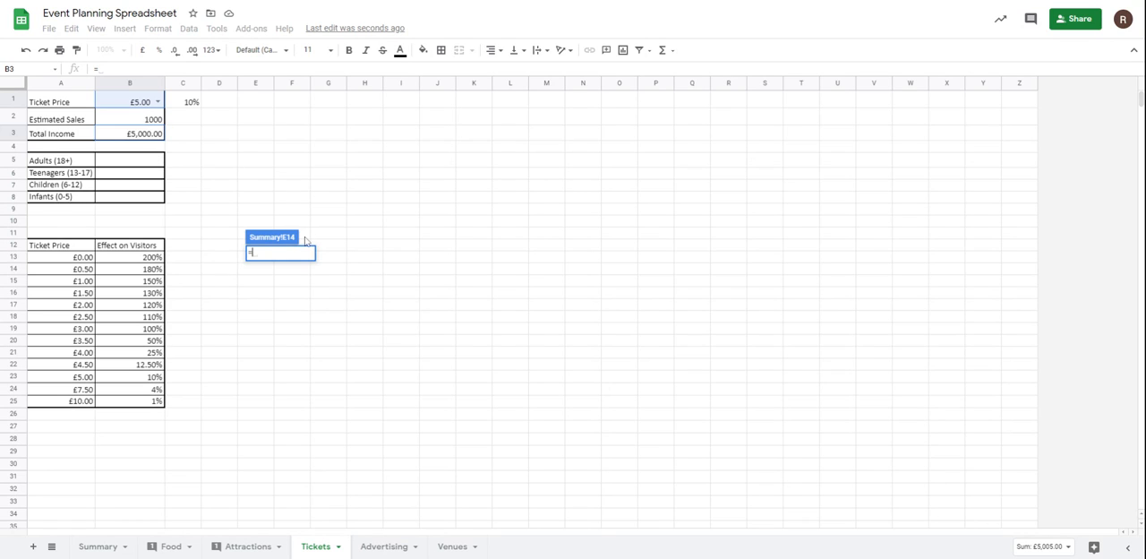
pyautogui.press('Escape')
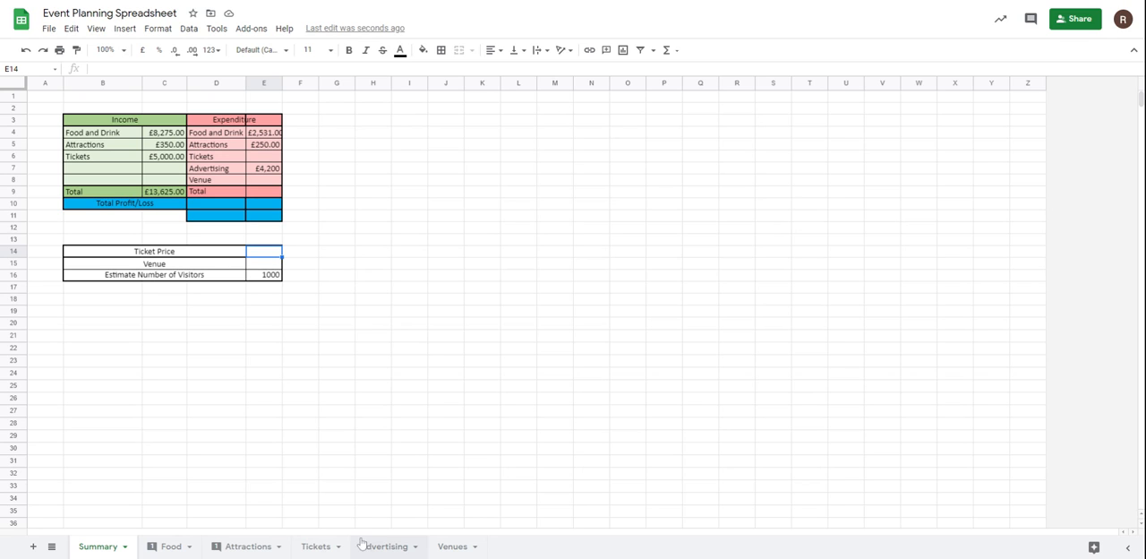
# Link the Ticket Price cell B1 on the Tickets sheet to cell E14 of the Summary sheet.
pyautogui.click(315, 546)
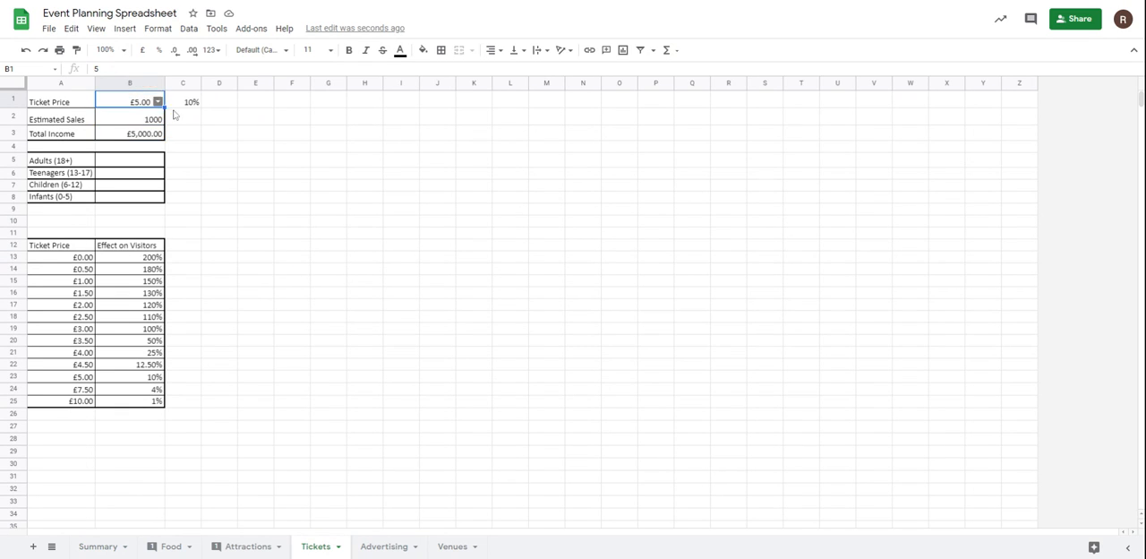
pyautogui.write('=')
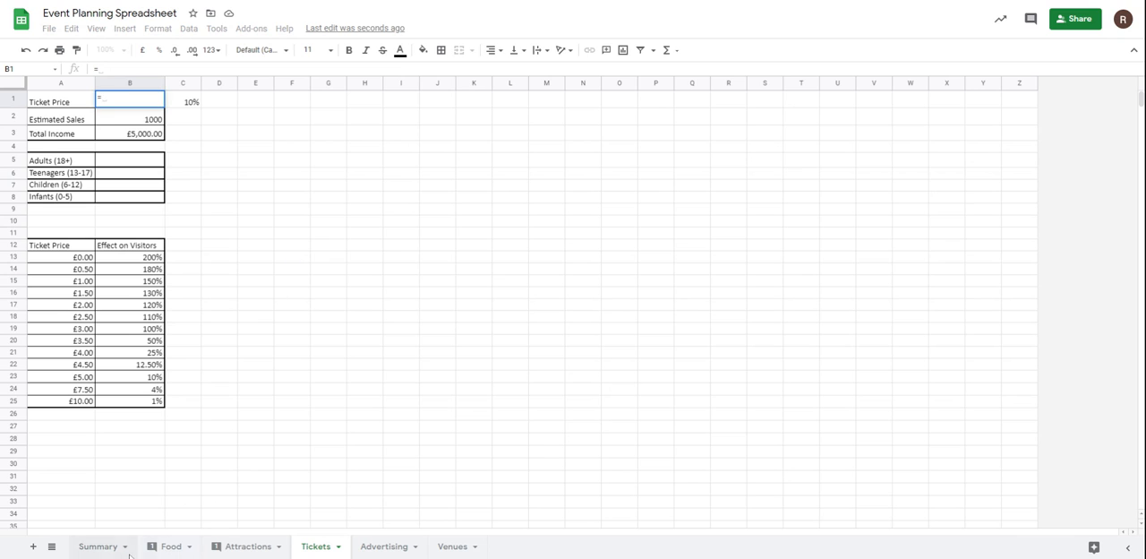
pyautogui.click(118, 550)
pyautogui.click(262, 254)
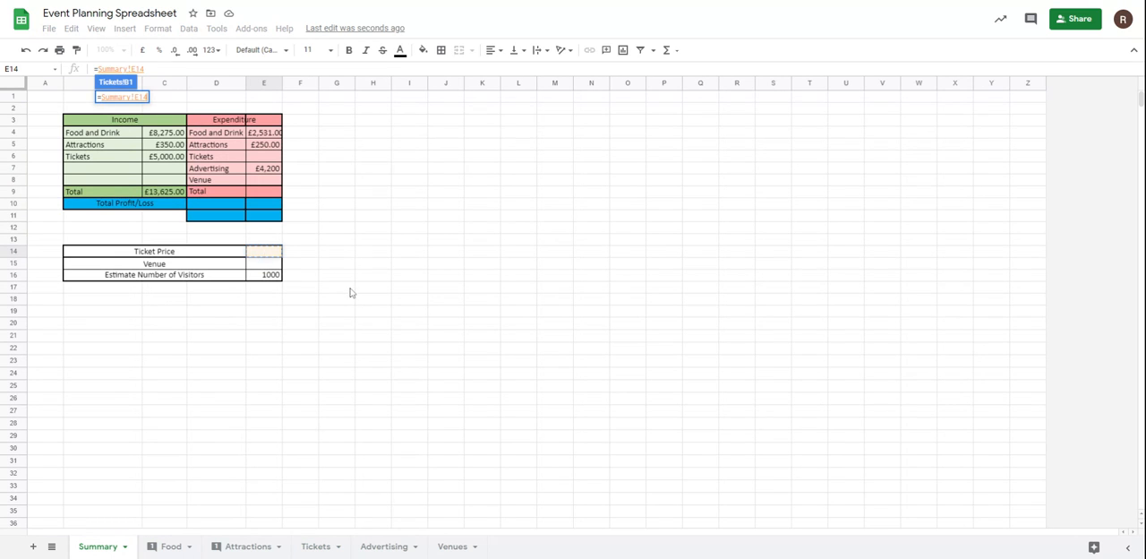
pyautogui.press('Return')
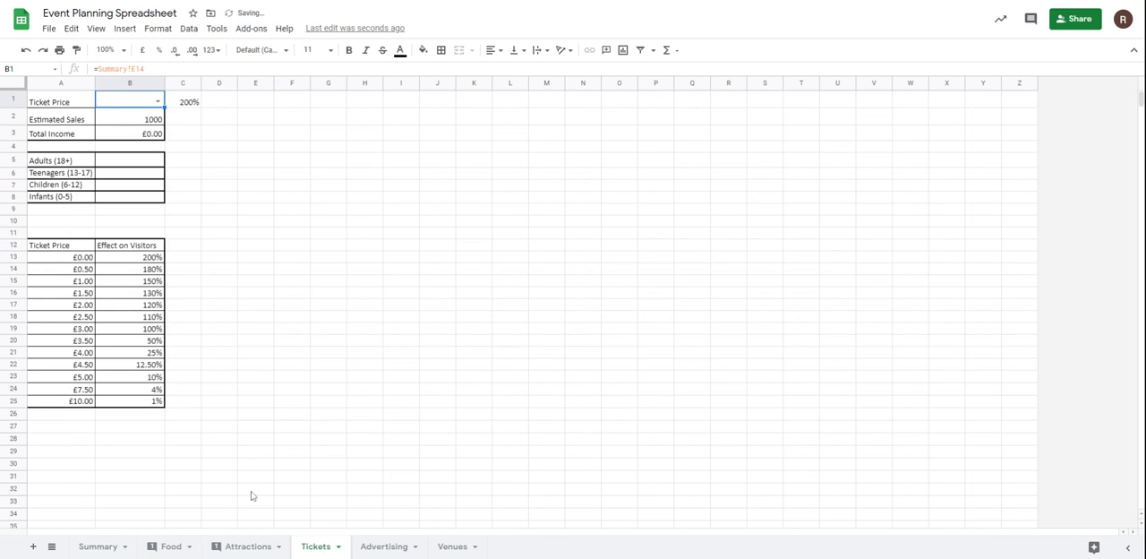
# Add a drop-down list validation to Ticket Price cell E14 on the Summary sheet, sourced from the range Tickets!A13:A25.
pyautogui.click(105, 548)
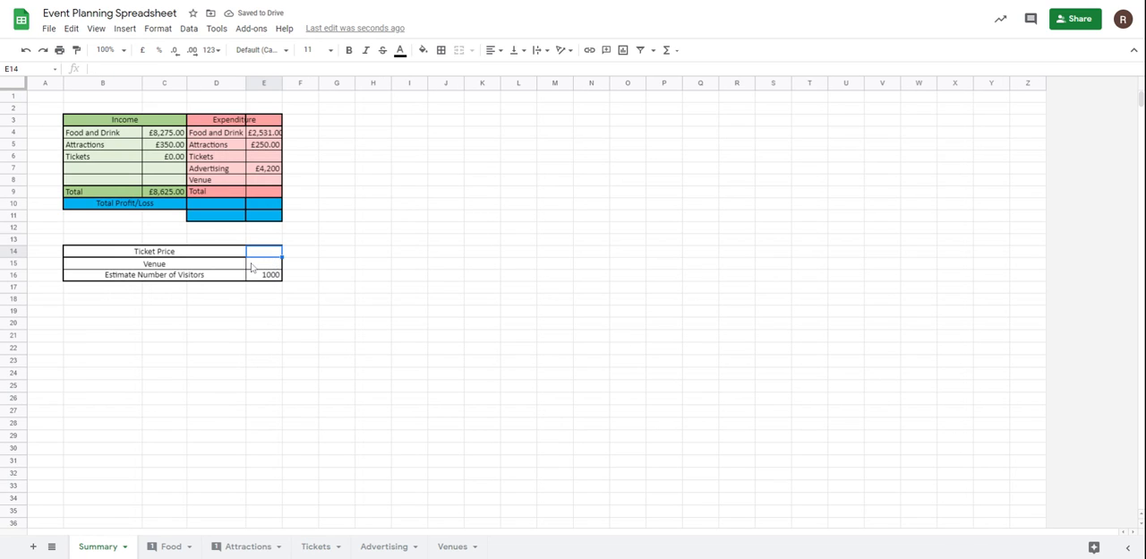
pyautogui.click(188, 28)
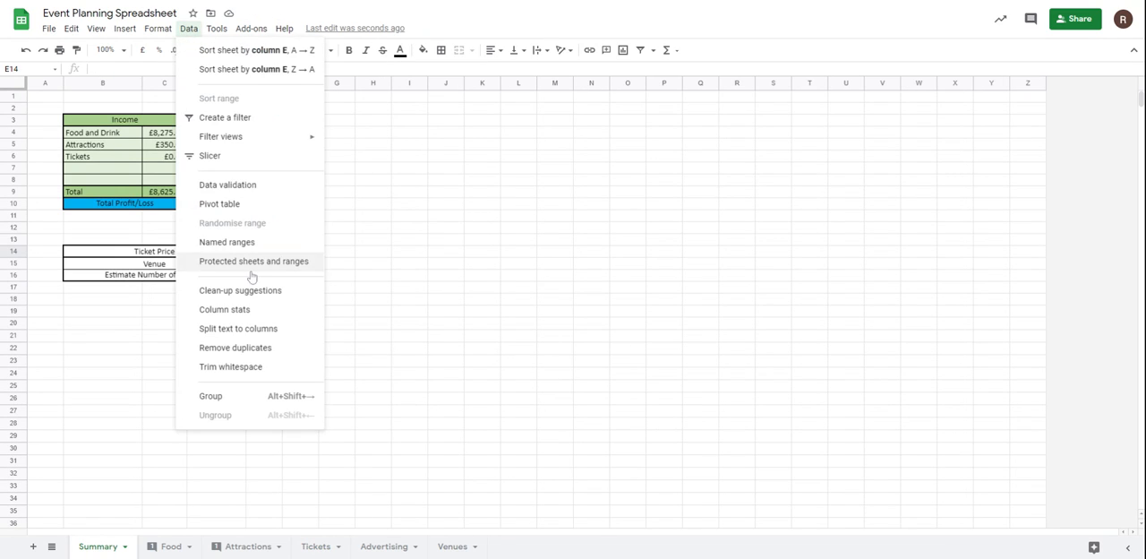
pyautogui.click(253, 187)
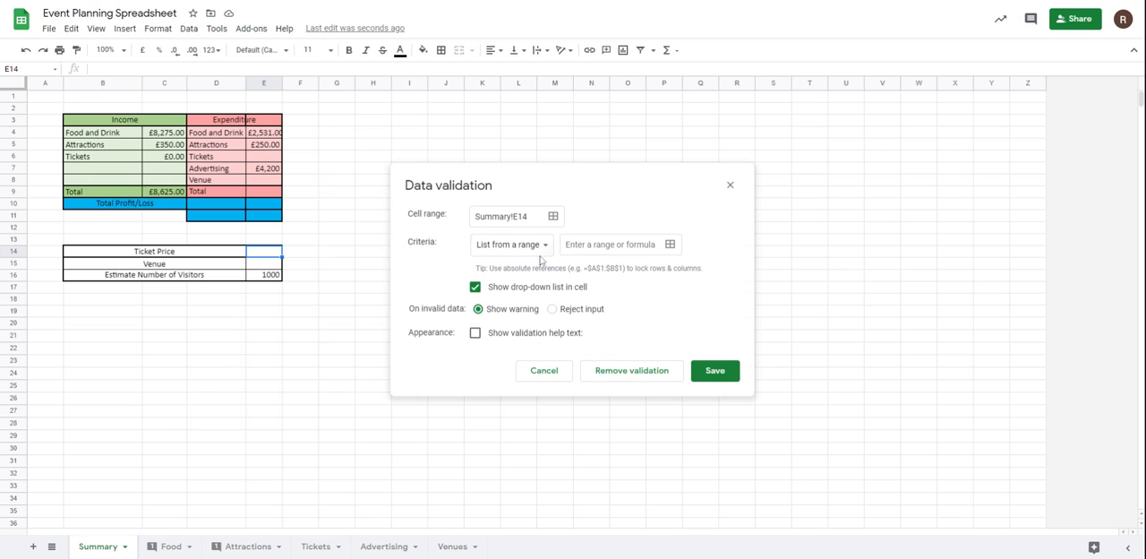
pyautogui.click(535, 249)
pyautogui.click(545, 246)
pyautogui.click(649, 245)
pyautogui.click(670, 243)
pyautogui.click(328, 544)
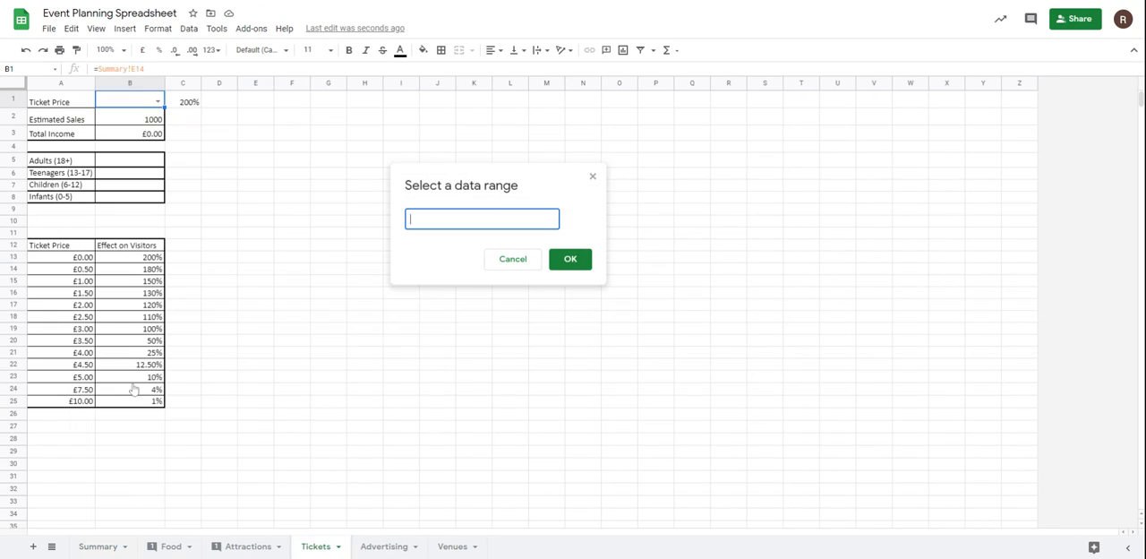
pyautogui.moveTo(81, 259); pyautogui.dragTo(74, 405)
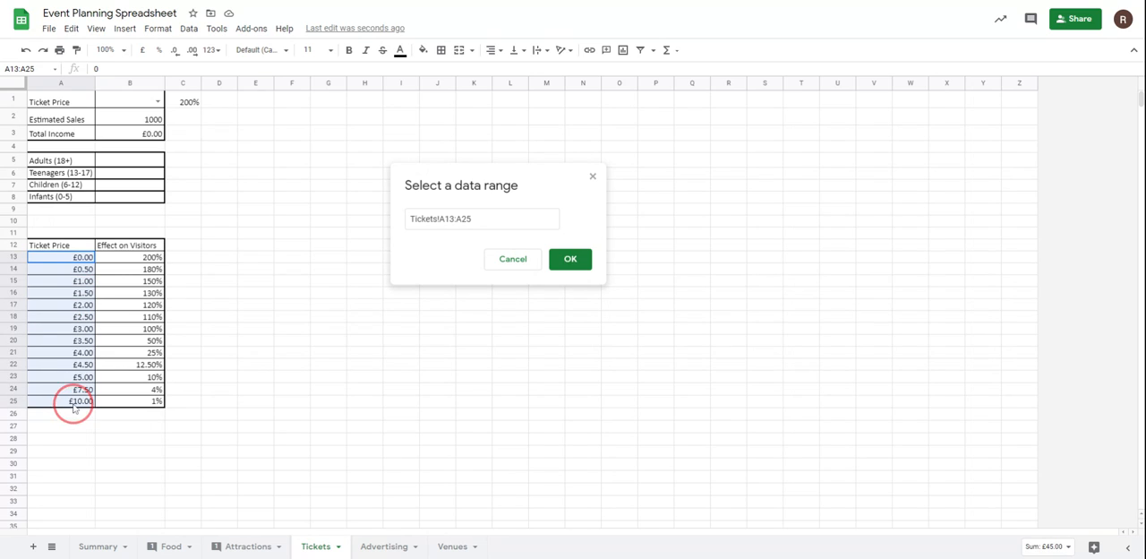
pyautogui.click(576, 259)
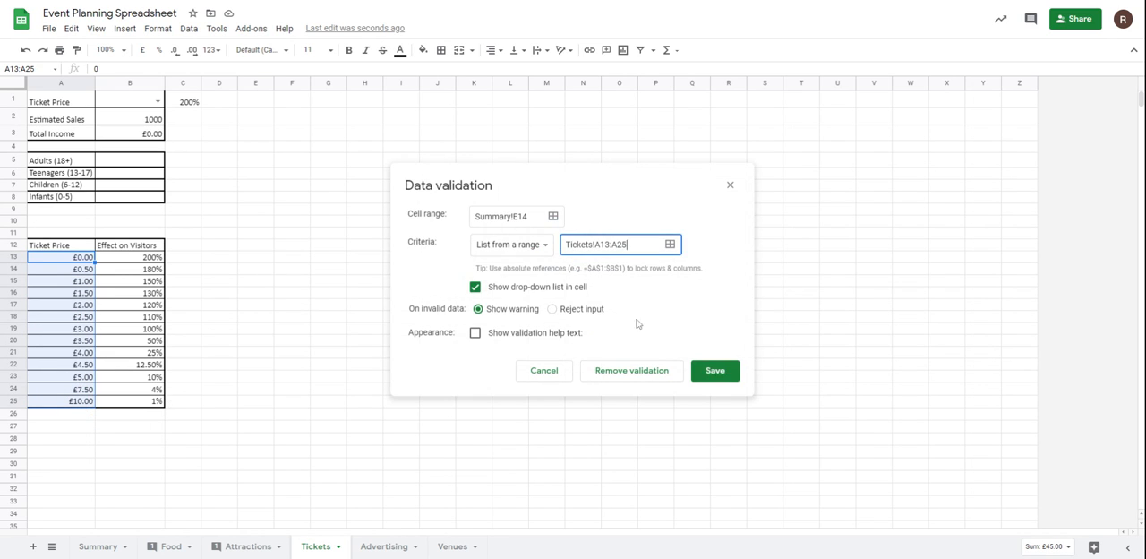
pyautogui.click(712, 371)
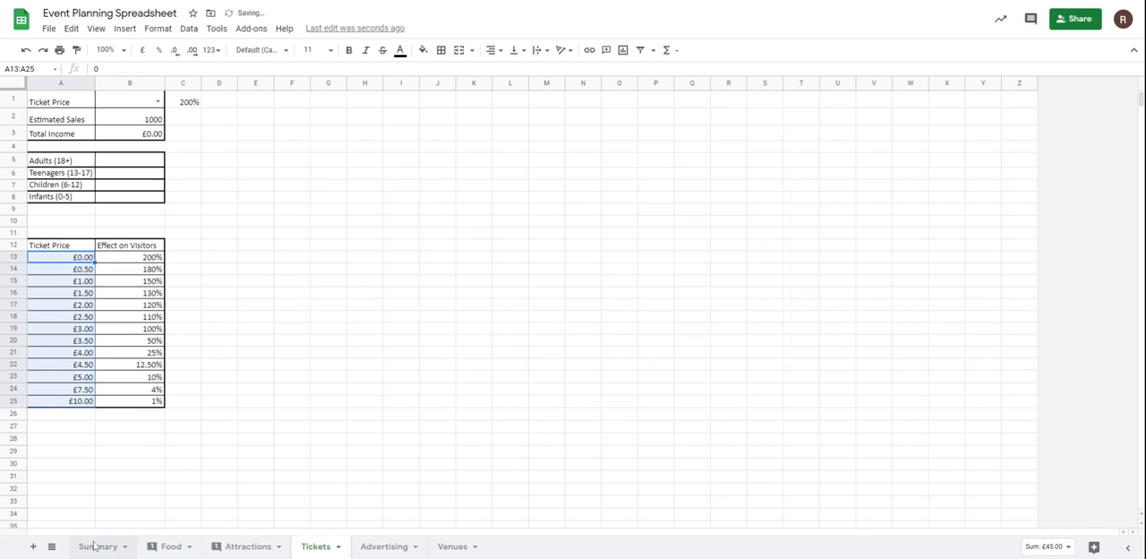
# Choose 5 as the ticket price in Summary cell E14, format it as pounds, and check the linked price on the Tickets sheet.
pyautogui.click(93, 545)
pyautogui.click(268, 253)
pyautogui.click(275, 252)
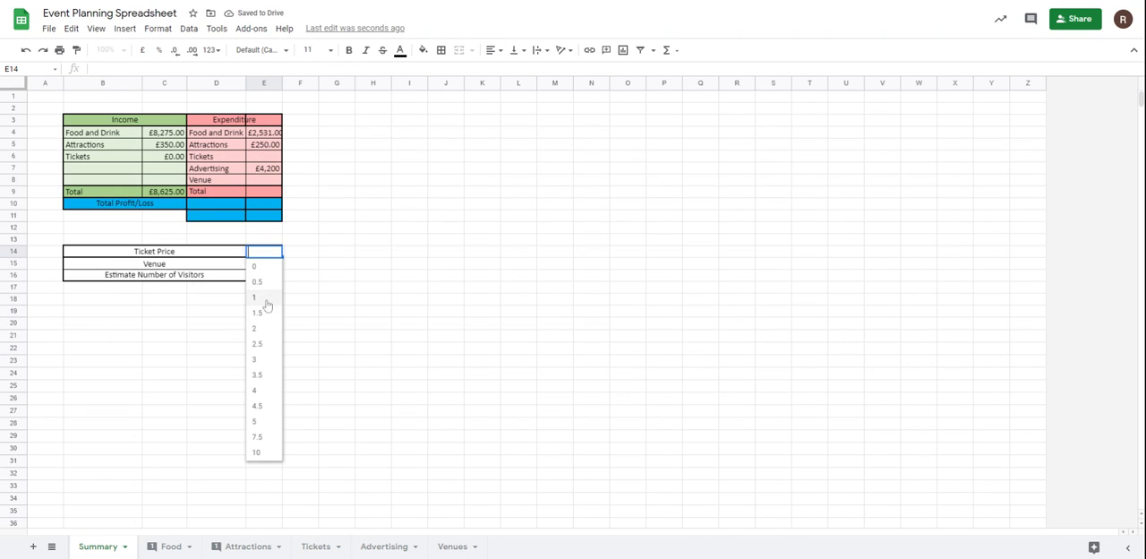
pyautogui.click(257, 421)
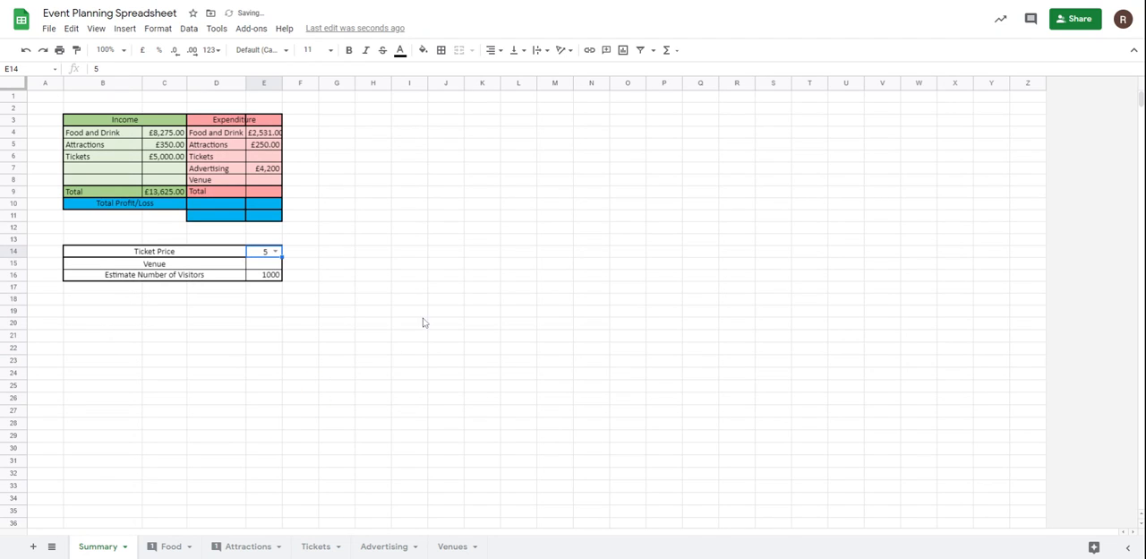
pyautogui.click(142, 49)
pyautogui.click(384, 265)
pyautogui.click(321, 548)
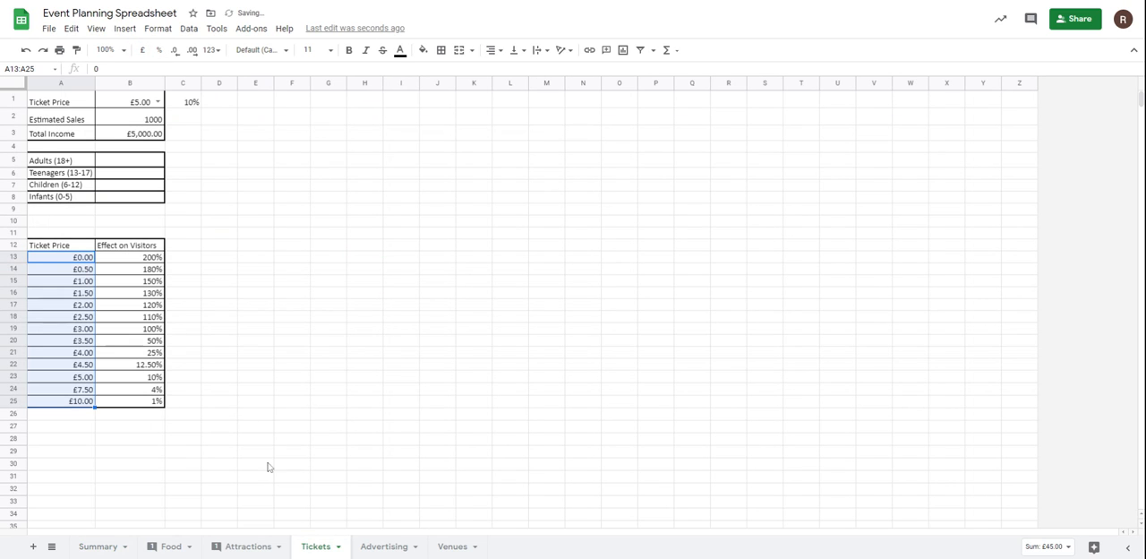
pyautogui.click(99, 546)
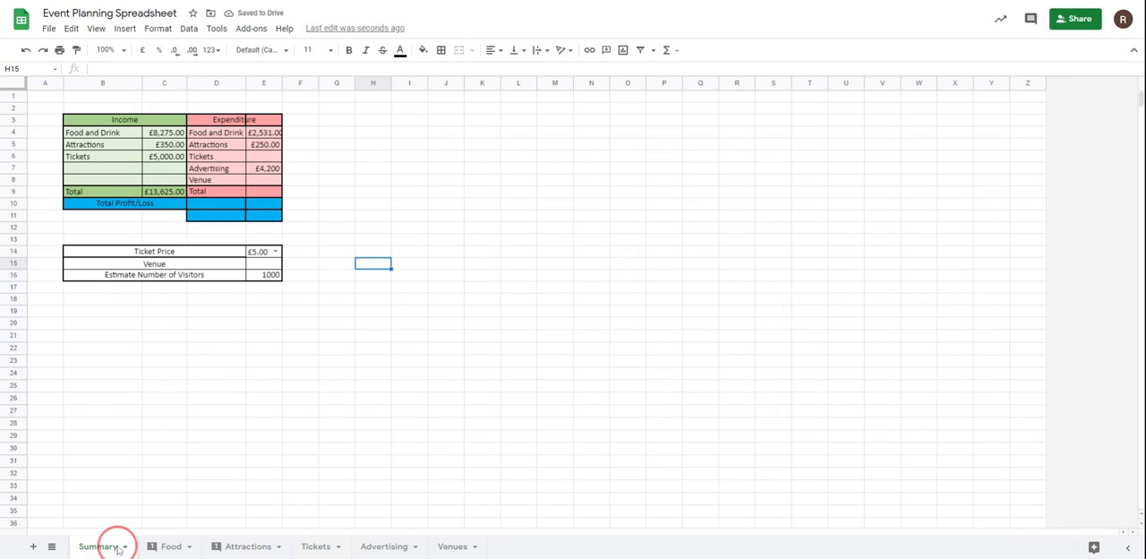
pyautogui.click(269, 267)
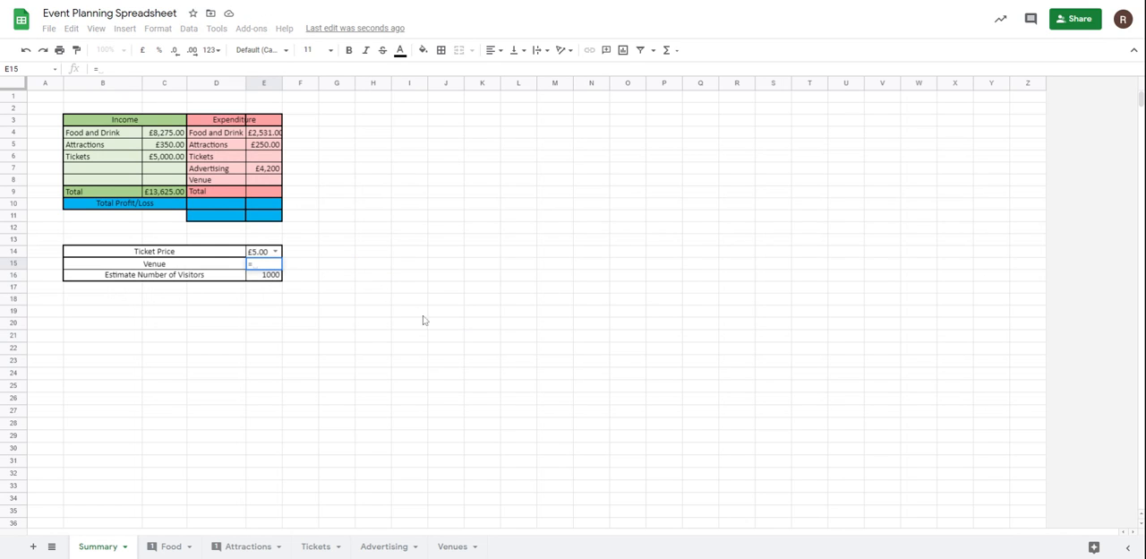
pyautogui.click(187, 32)
pyautogui.click(187, 31)
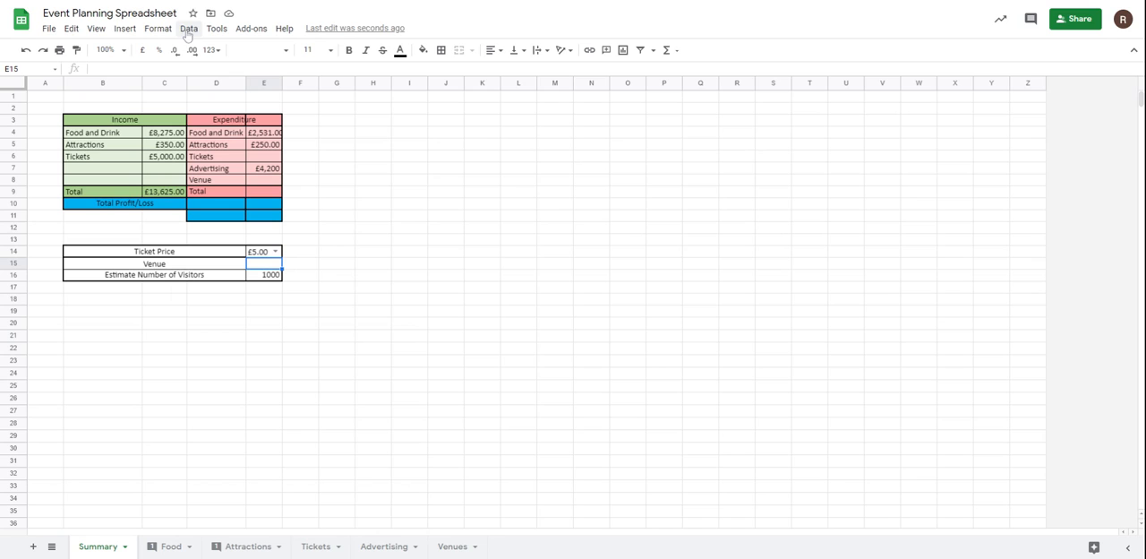
pyautogui.click(14, 278)
pyautogui.rightClick(15, 277)
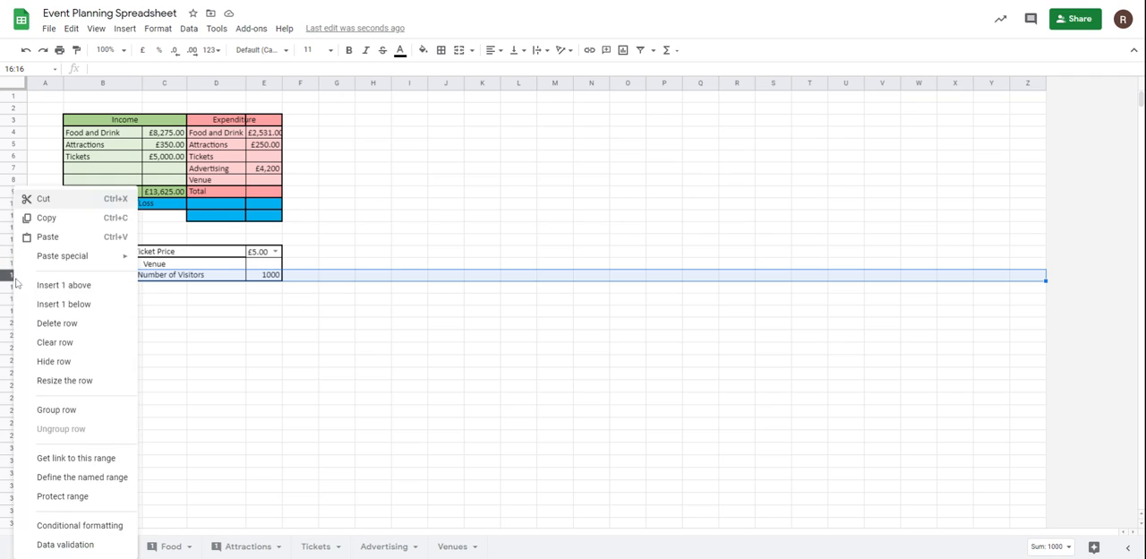
pyautogui.click(398, 473)
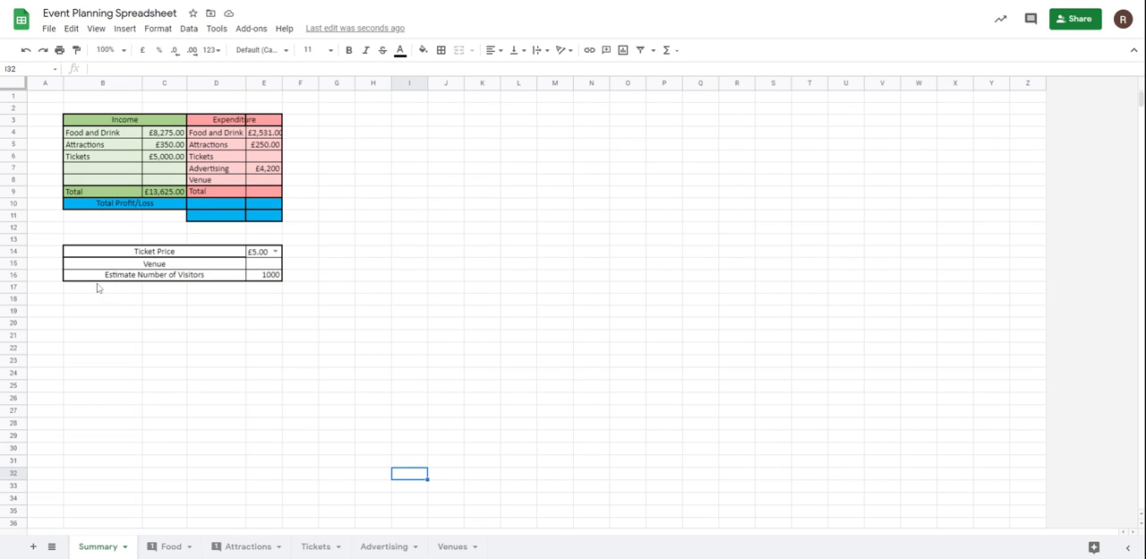
# Insert one row above the Estimate Number of Visitors row on the Summary sheet and select the new cells B16:D16.
pyautogui.click(15, 278)
pyautogui.rightClick(14, 278)
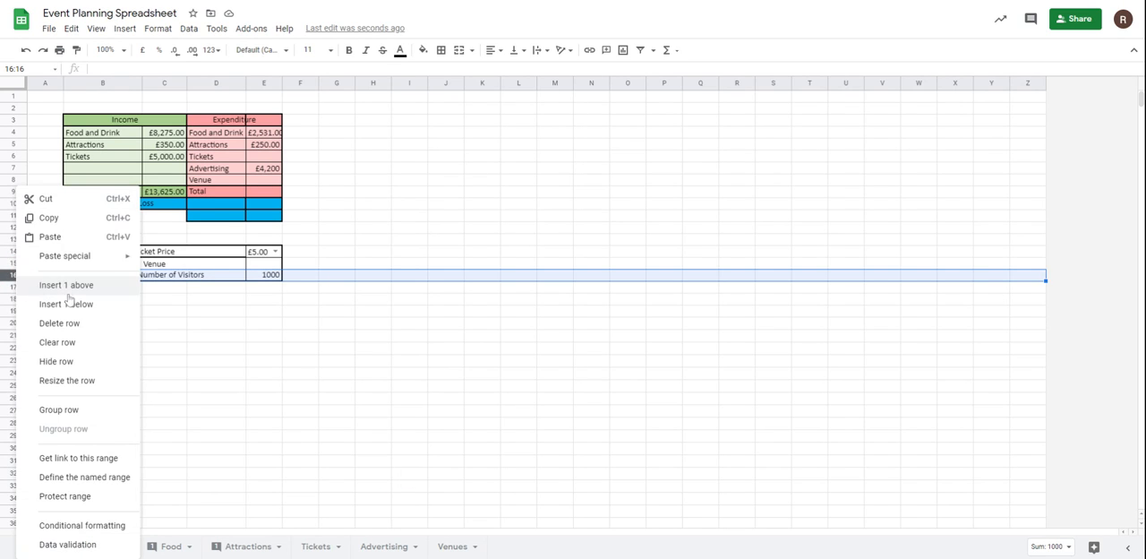
pyautogui.click(73, 284)
pyautogui.click(315, 328)
pyautogui.moveTo(116, 277); pyautogui.dragTo(215, 275)
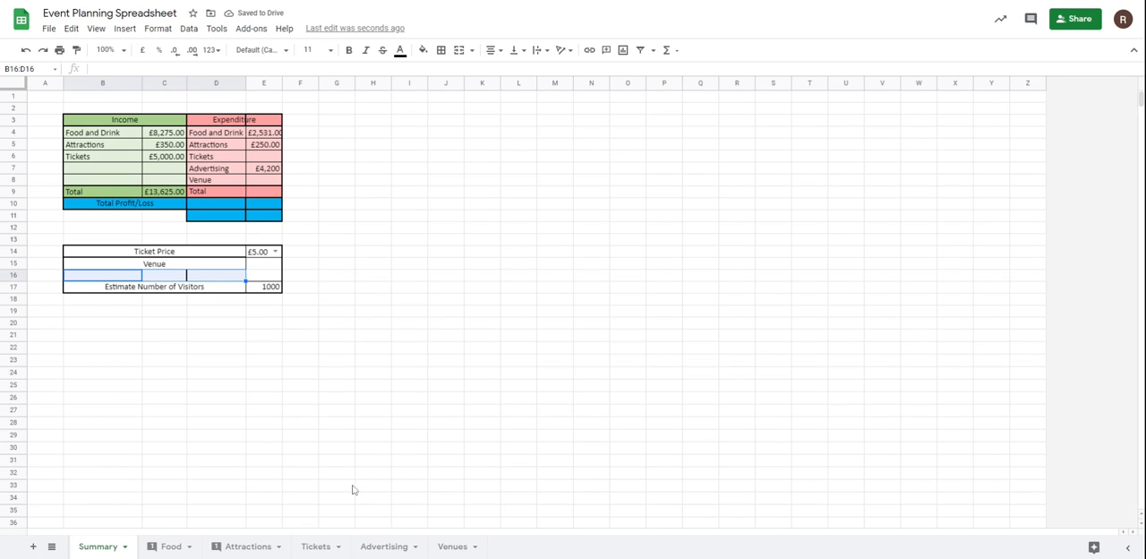
# Examine the venue details on the Venues sheet, and look through the Food, Attractions and Tickets sheets for visitor-related figures.
pyautogui.click(453, 547)
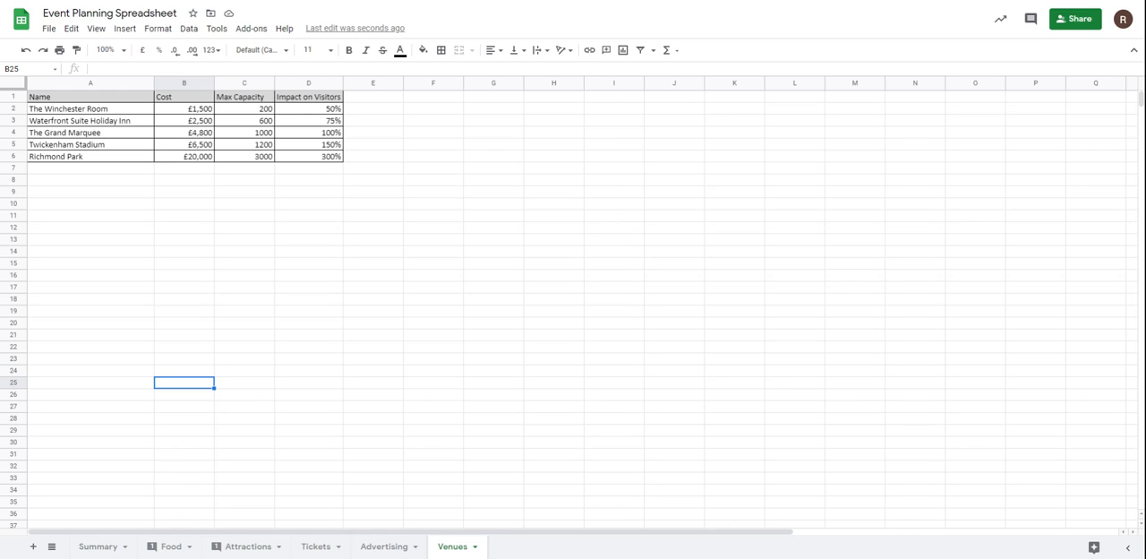
pyautogui.click(18, 97)
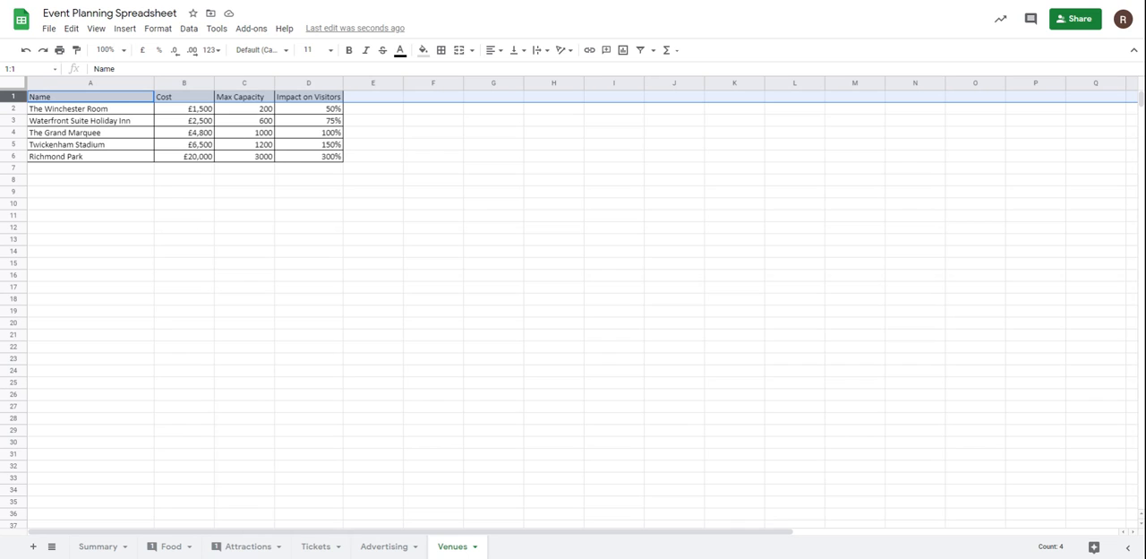
pyautogui.click(101, 547)
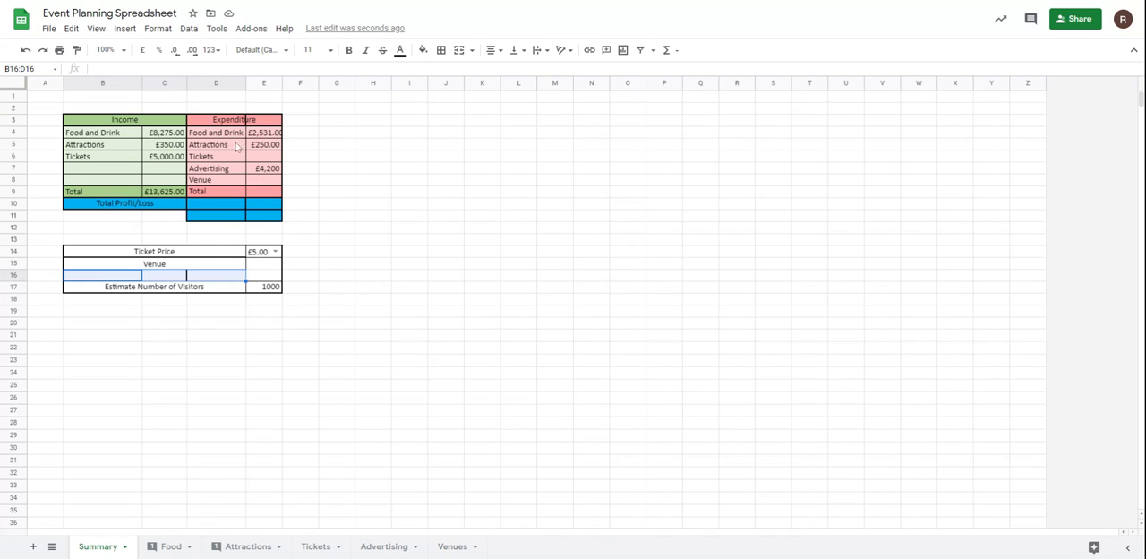
pyautogui.click(170, 548)
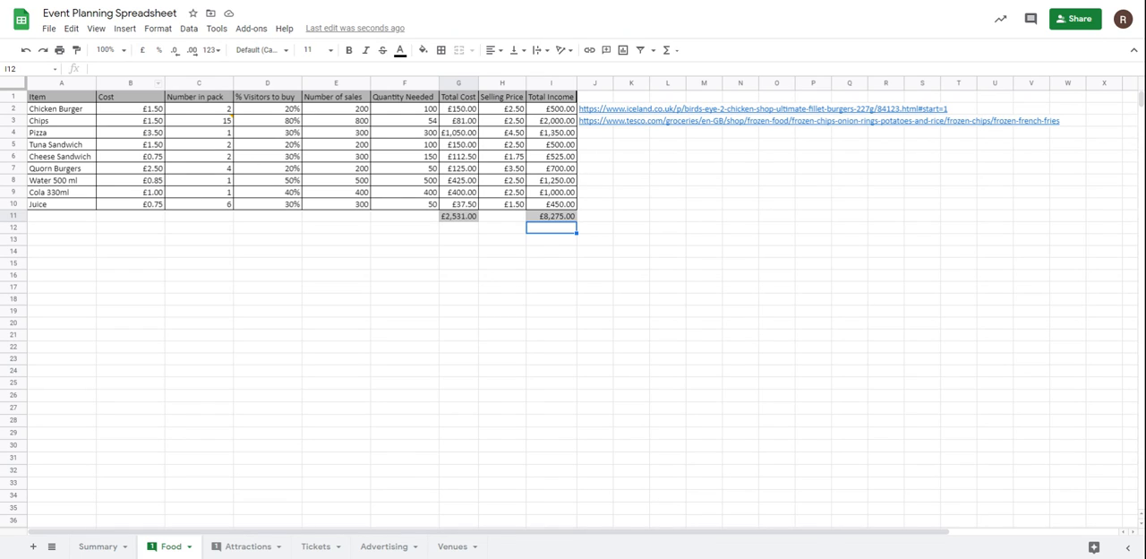
pyautogui.click(247, 552)
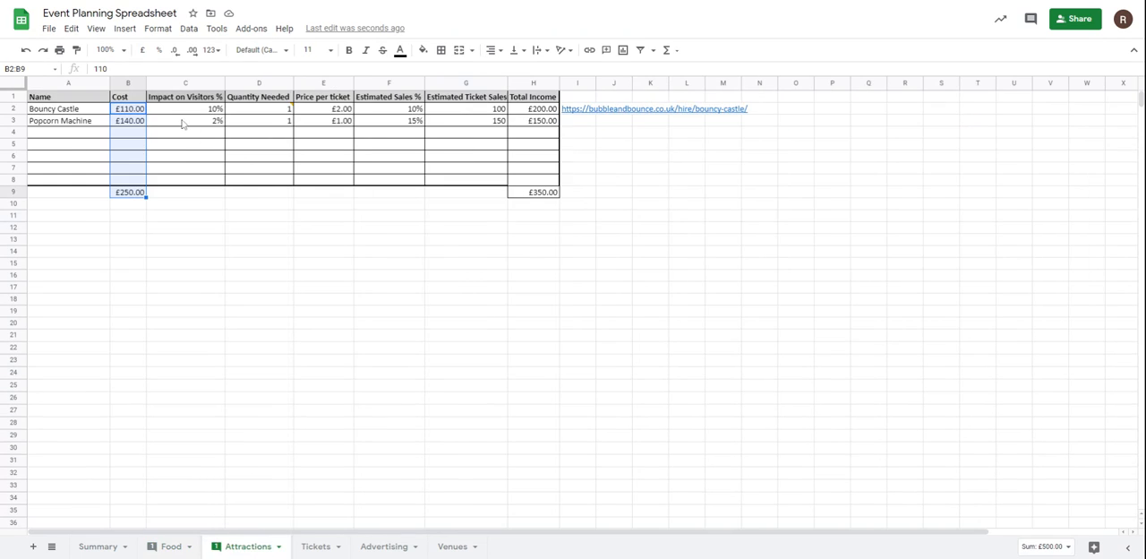
pyautogui.click(315, 548)
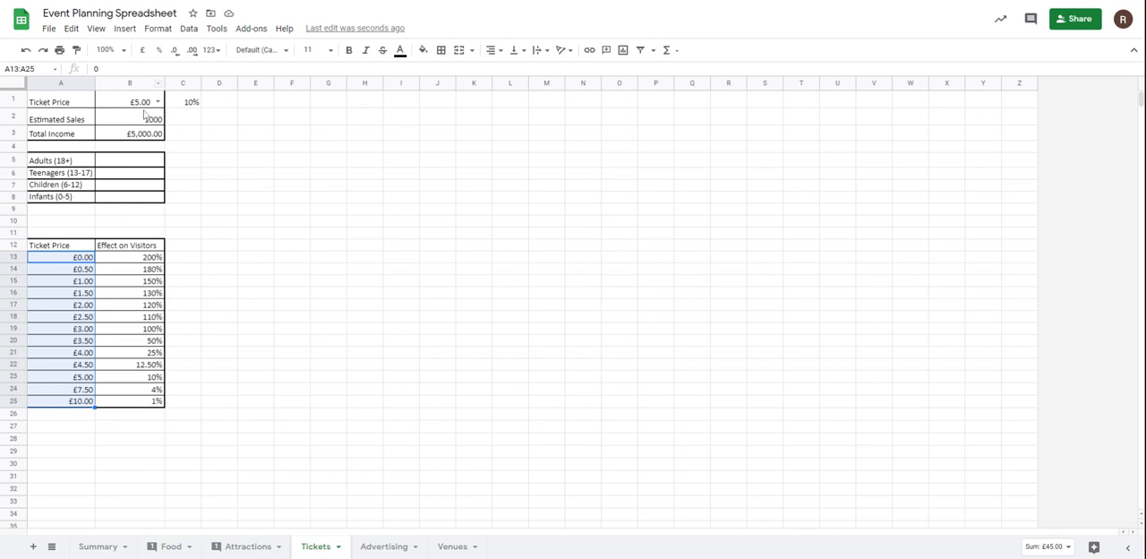
# Examine the visitor impact columns on the Advertising, Venues and Attractions sheets, and return to the Summary sheet.
pyautogui.click(375, 545)
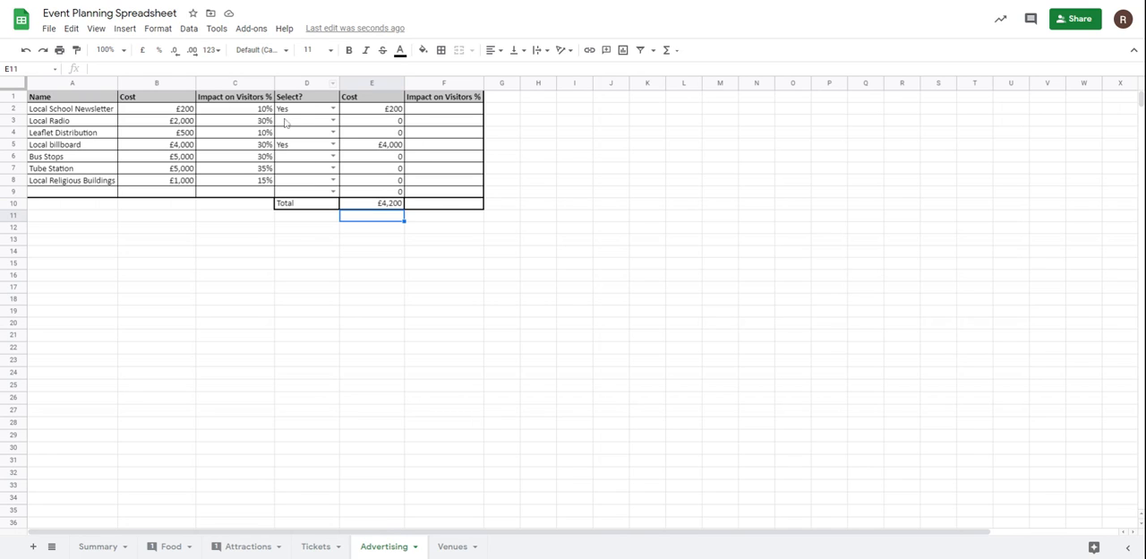
pyautogui.moveTo(314, 110); pyautogui.dragTo(314, 195)
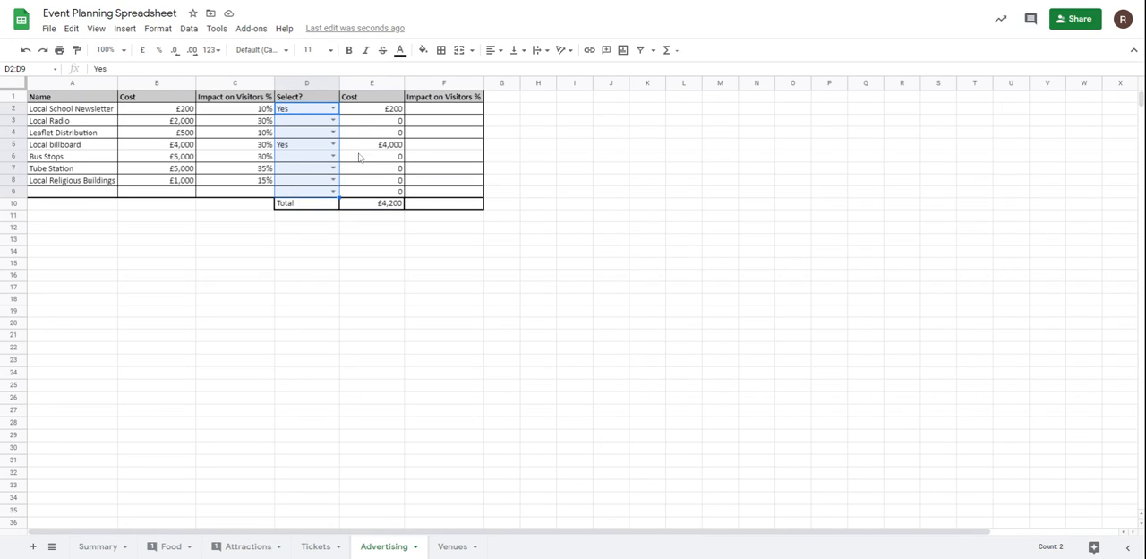
pyautogui.click(427, 111)
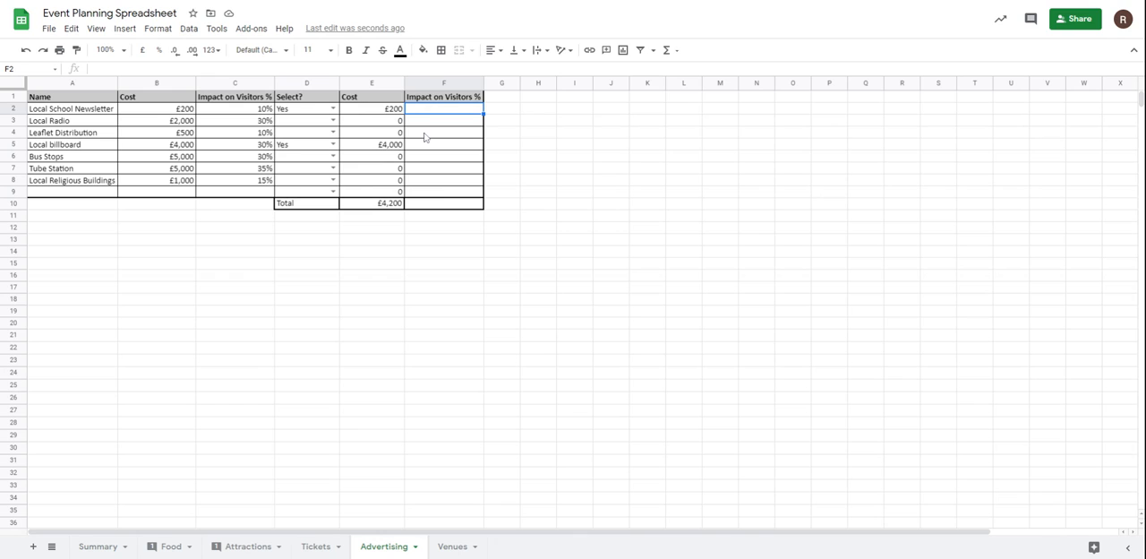
pyautogui.click(383, 135)
pyautogui.click(452, 546)
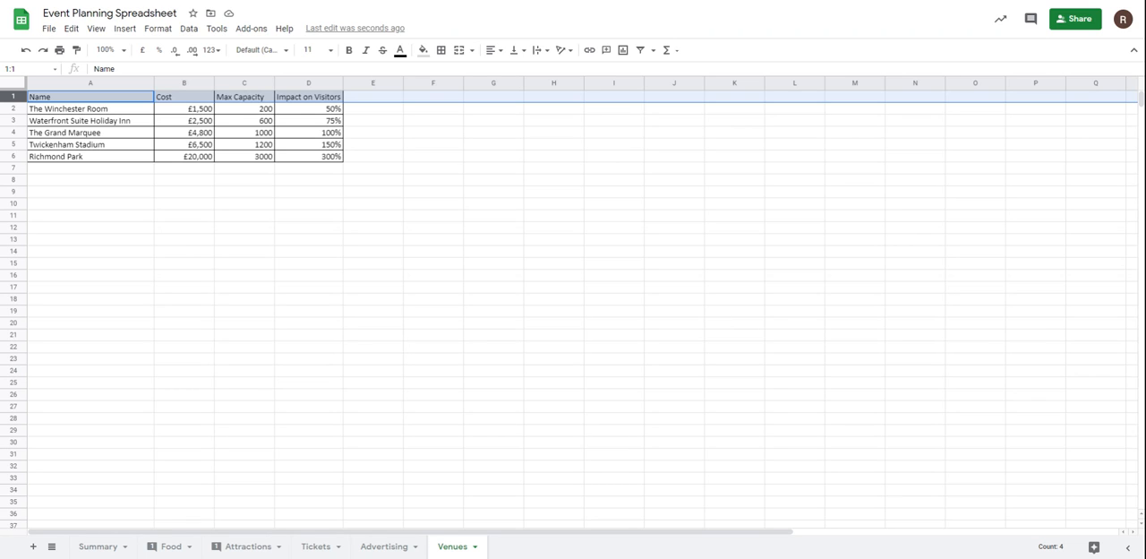
pyautogui.moveTo(302, 110); pyautogui.dragTo(301, 119)
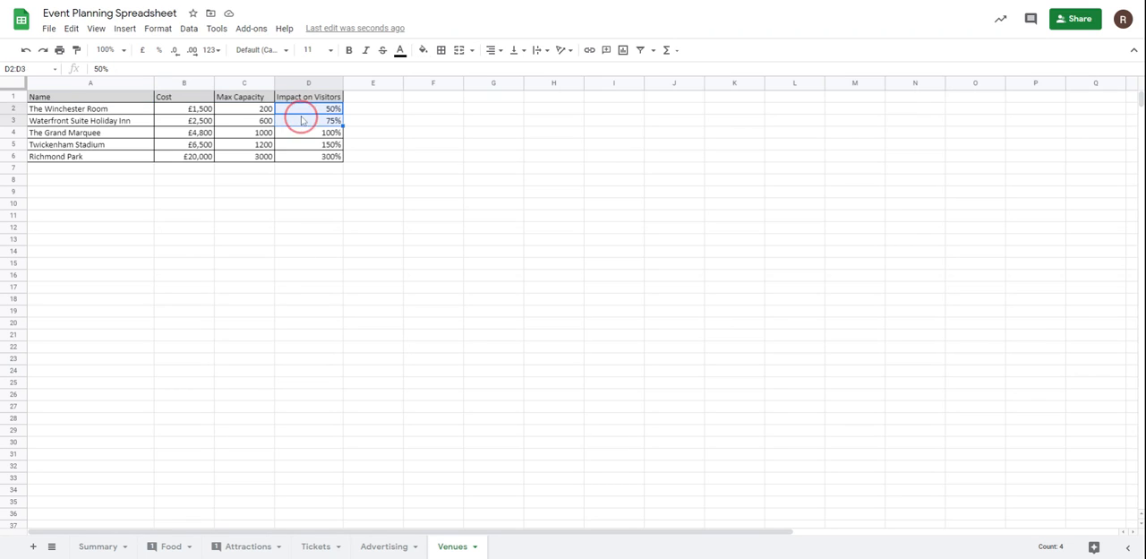
pyautogui.click(372, 548)
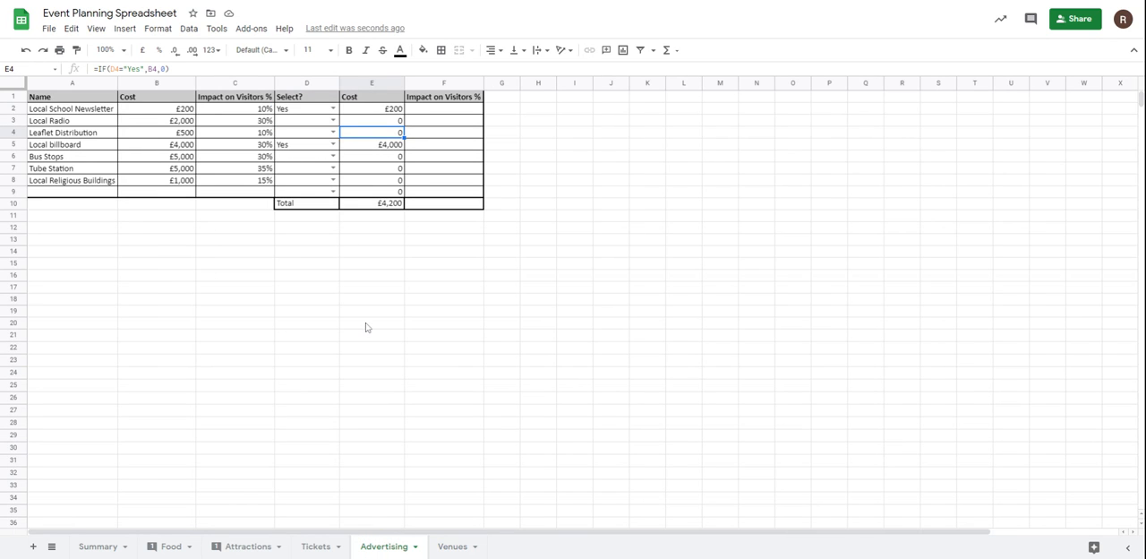
pyautogui.click(258, 546)
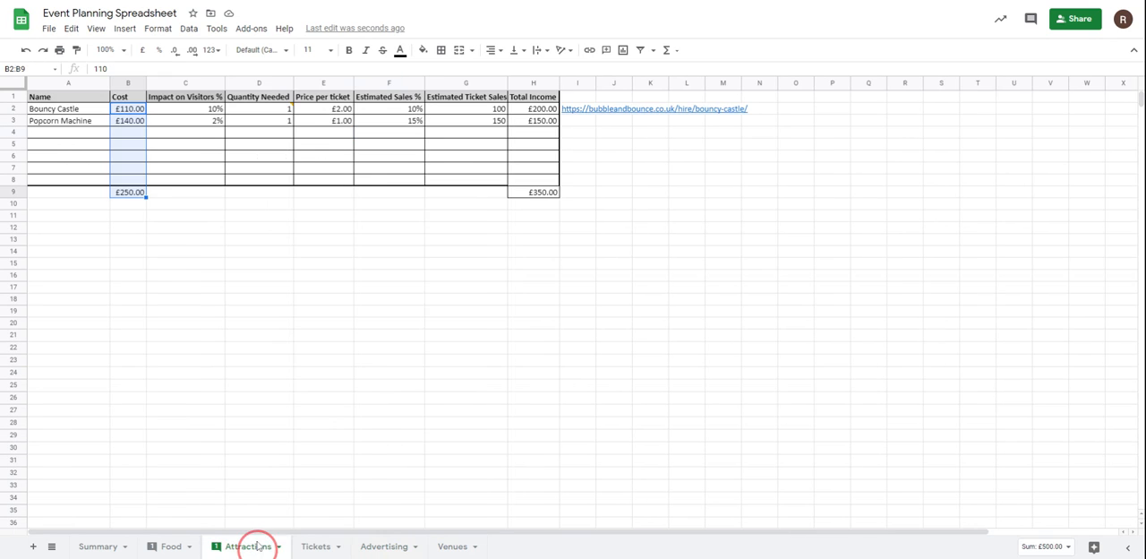
pyautogui.click(112, 545)
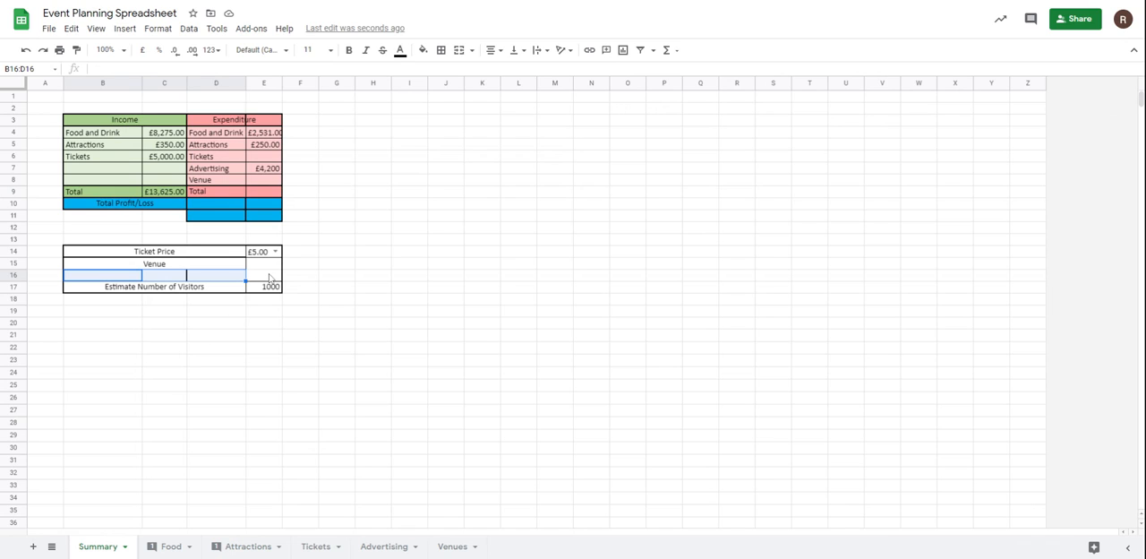